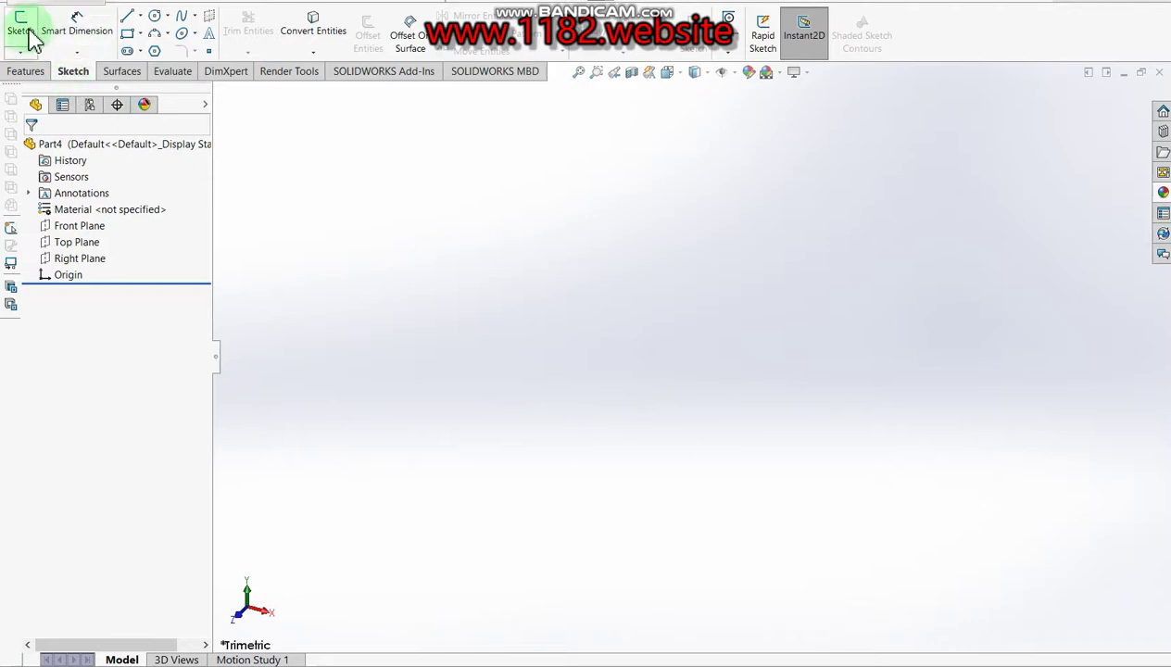
Start a sketch on the Top Plane and draw a circle centred on the origin
click(23, 37)
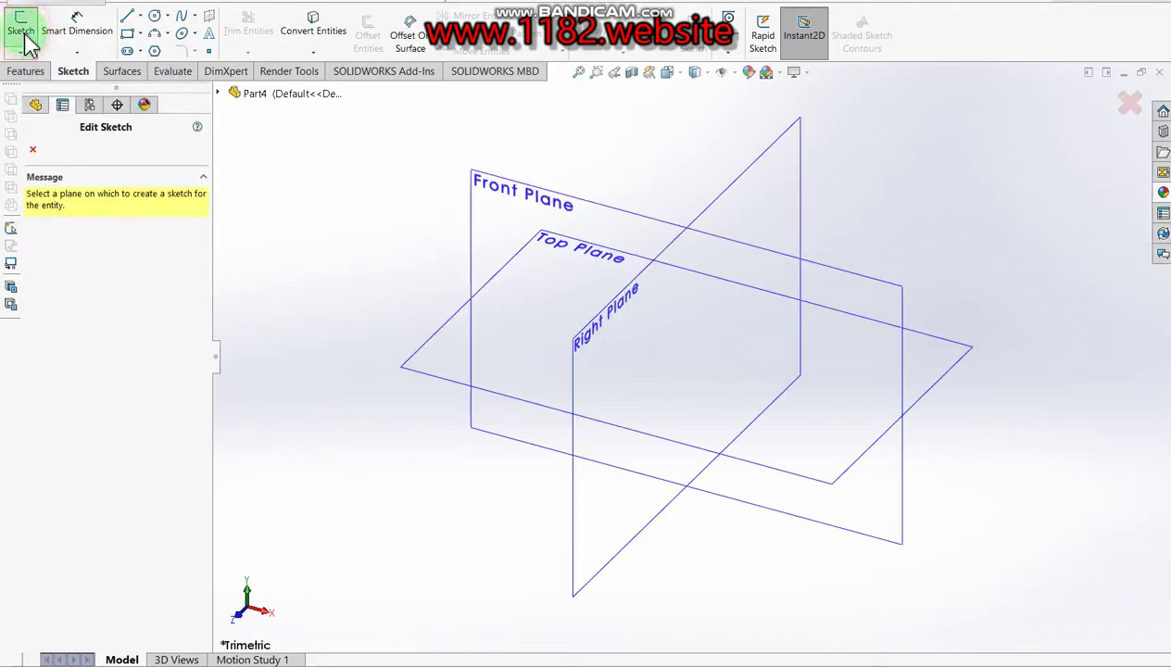
click(418, 367)
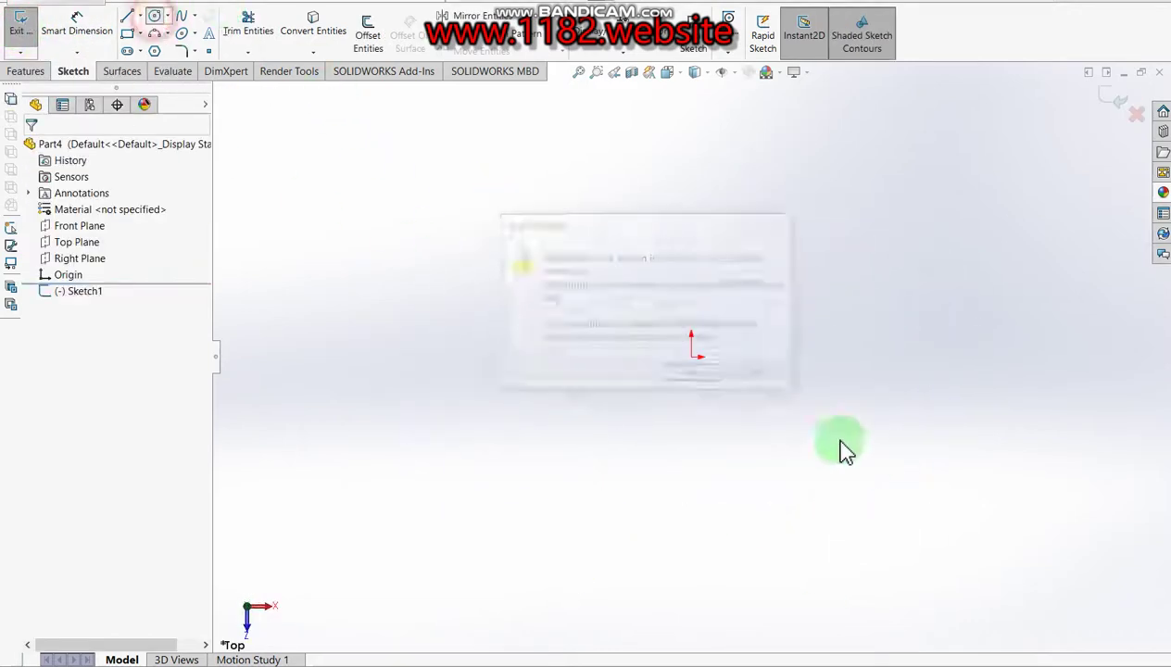
click(687, 374)
click(691, 357)
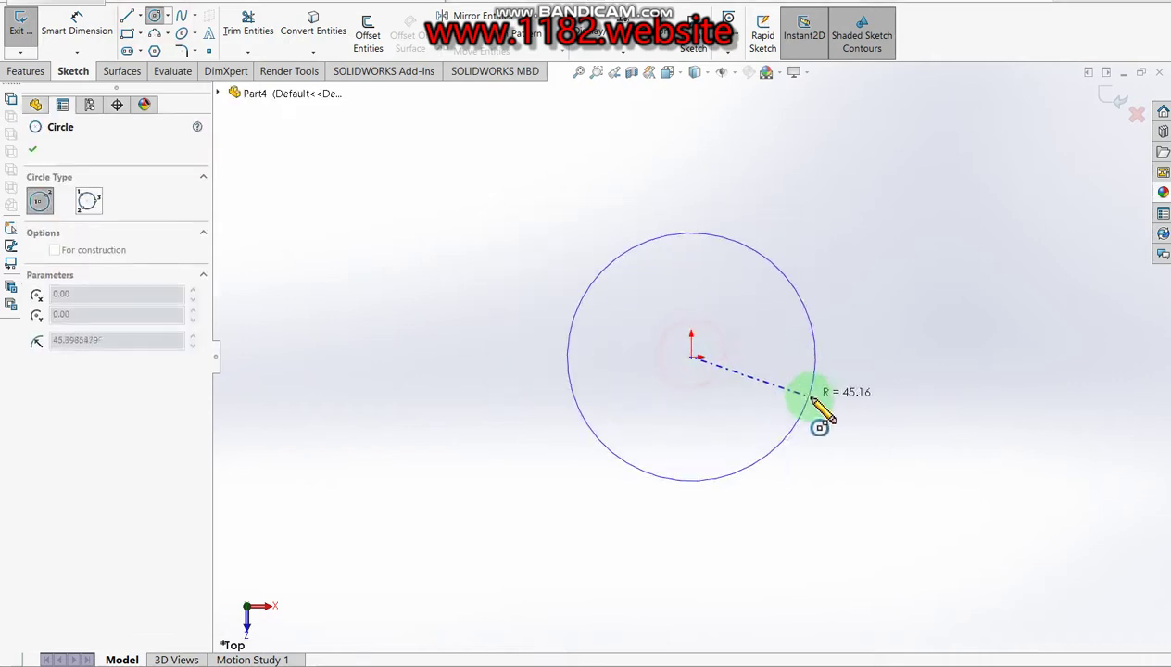
click(805, 392)
Dimension the circle to 13 mm diameter and exit the sketch
click(51, 39)
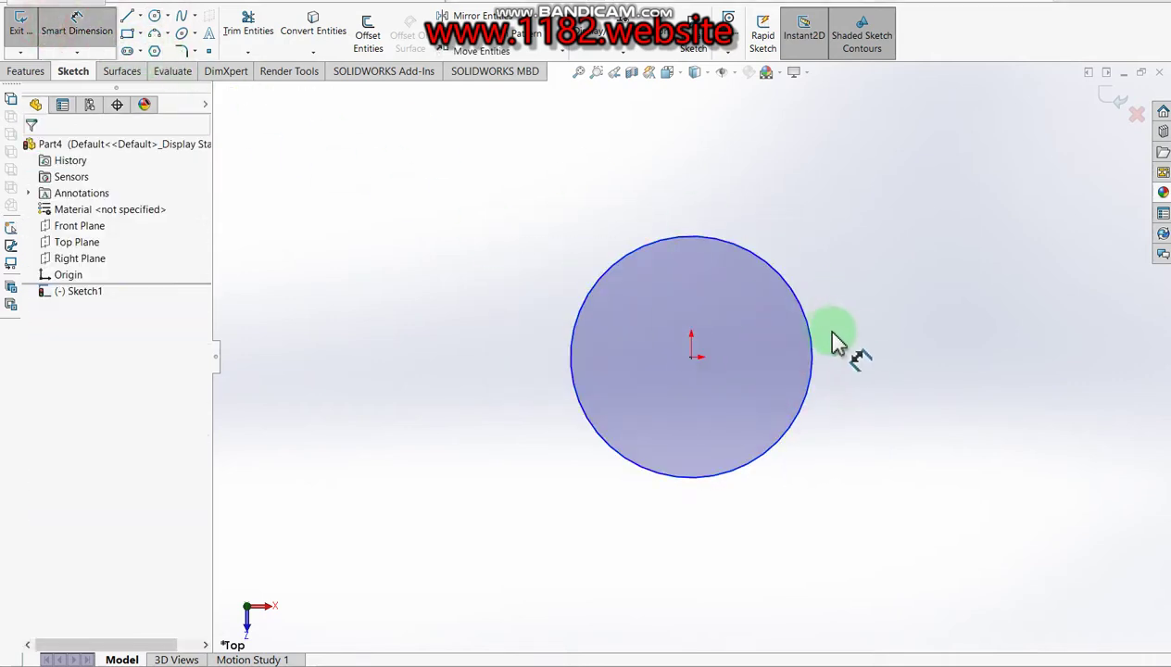
click(812, 334)
click(862, 333)
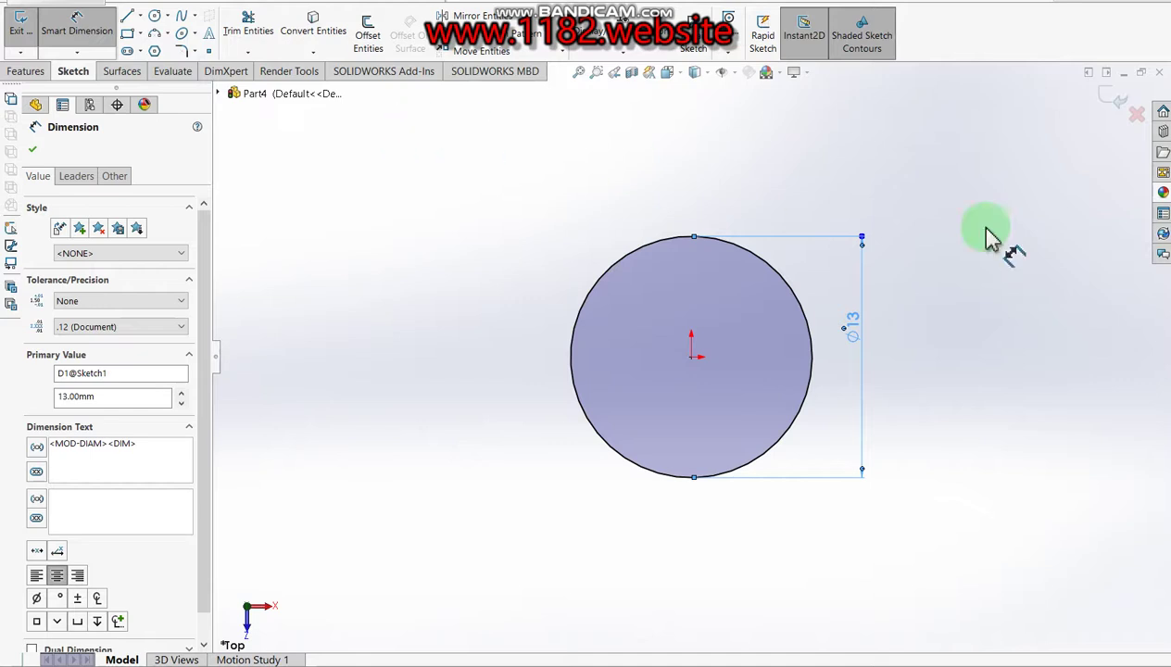
click(1119, 98)
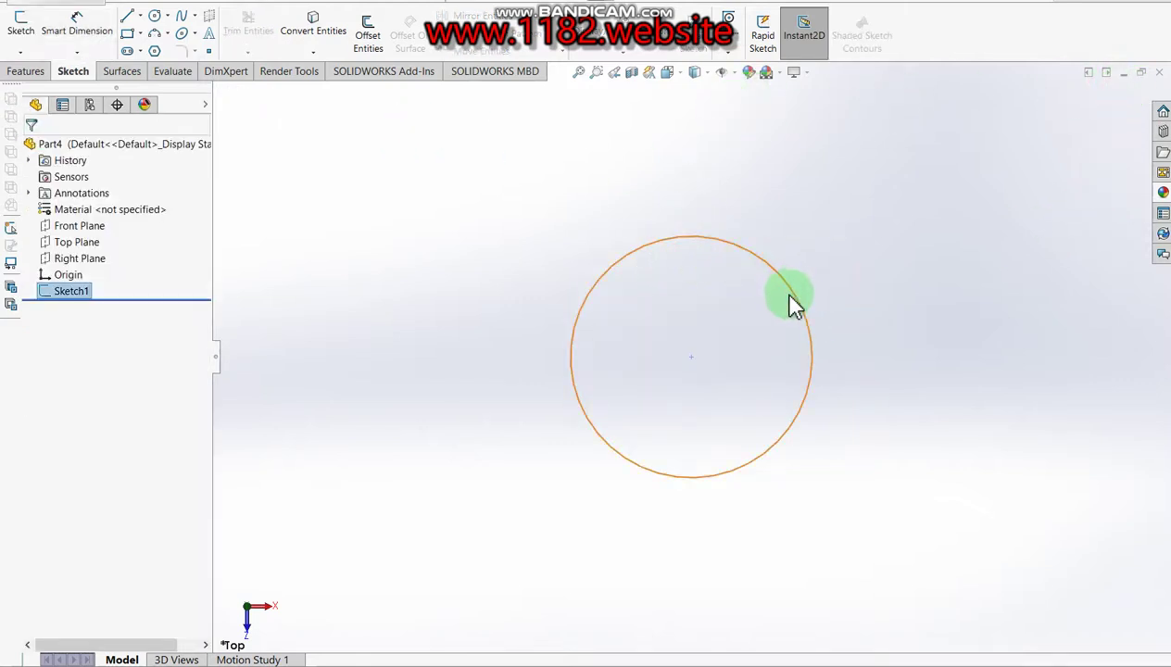
middle_drag(792, 305, 700, 284)
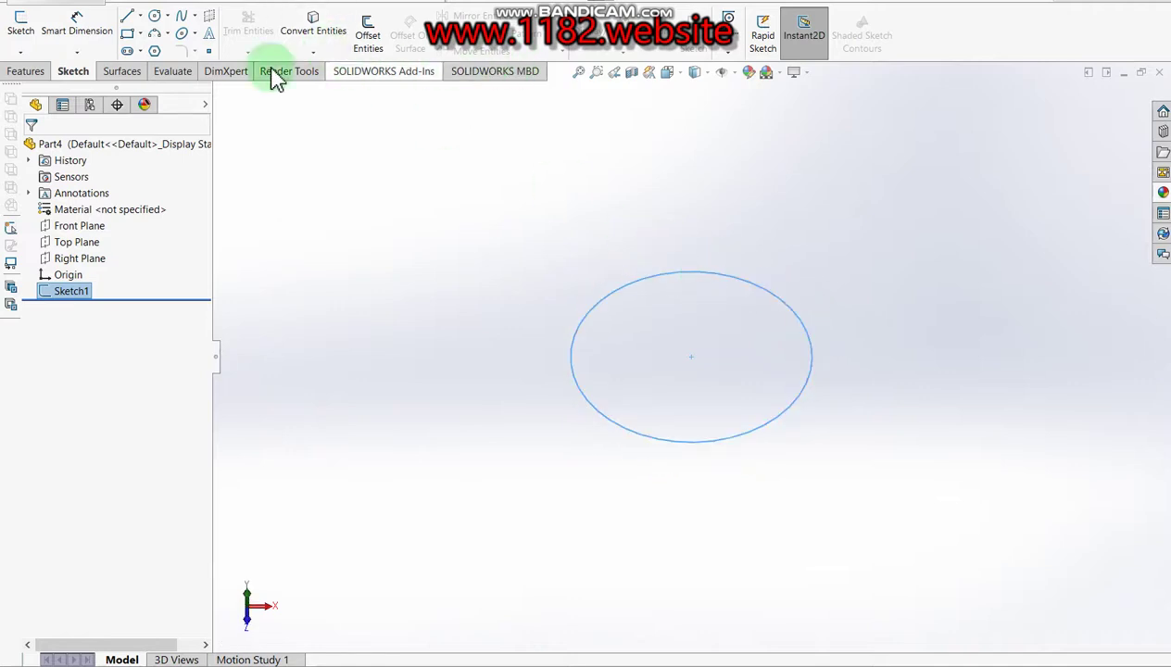
Create an upward helix on Sketch1, 50 mm high with 6 revolutions
click(32, 74)
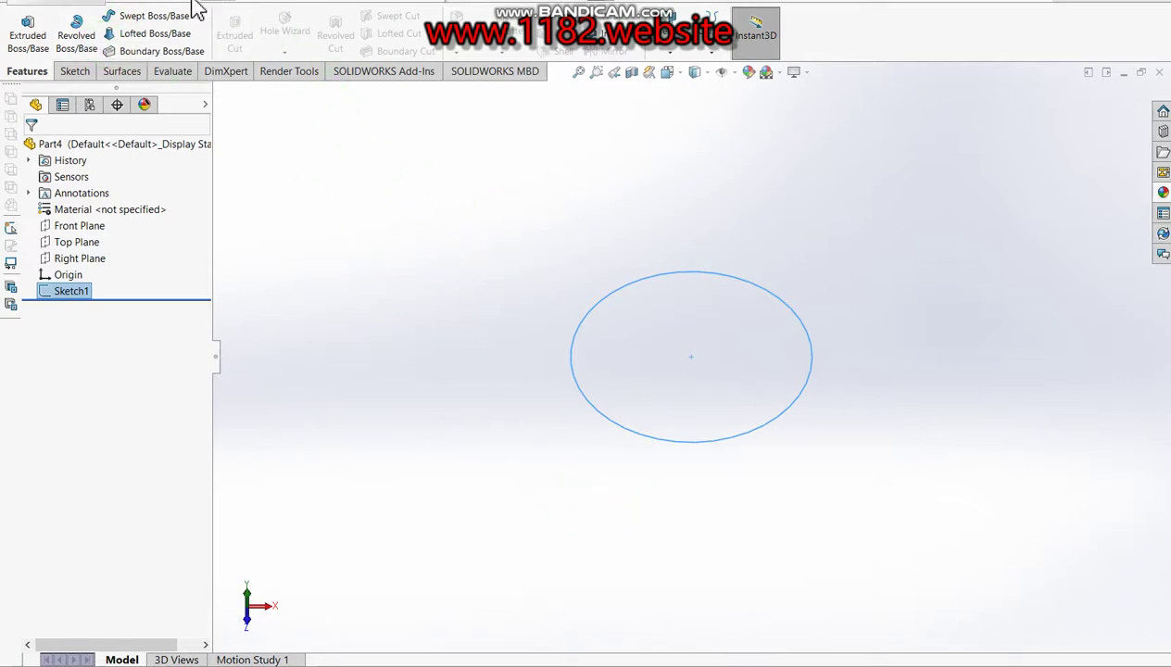
click(711, 51)
click(741, 137)
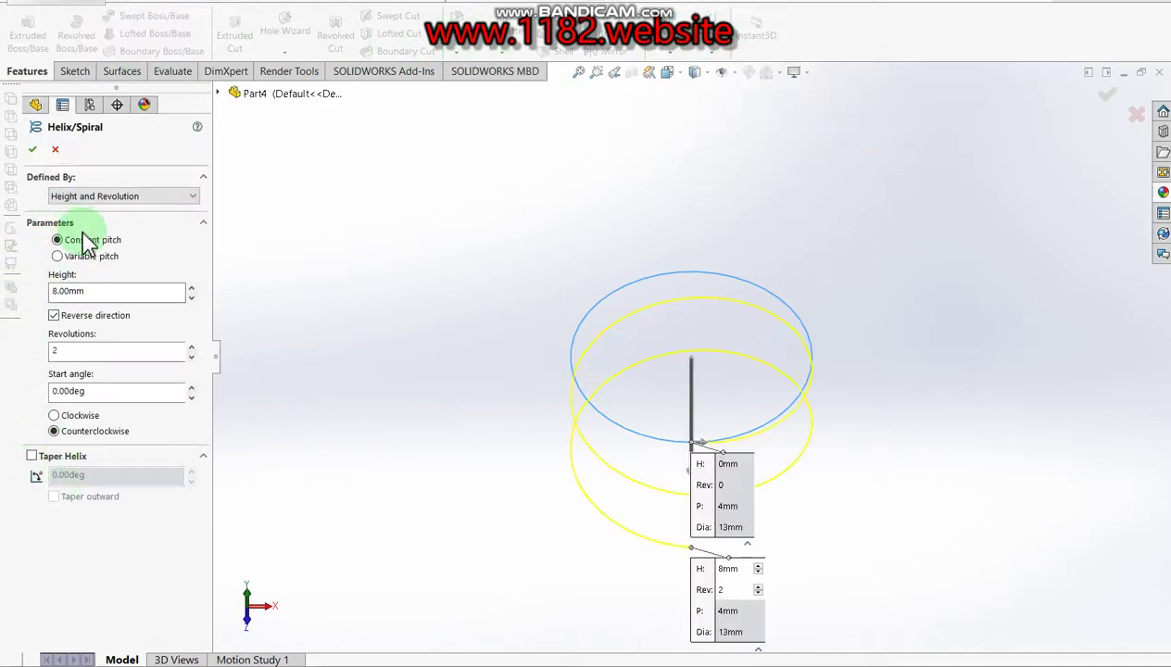
click(54, 315)
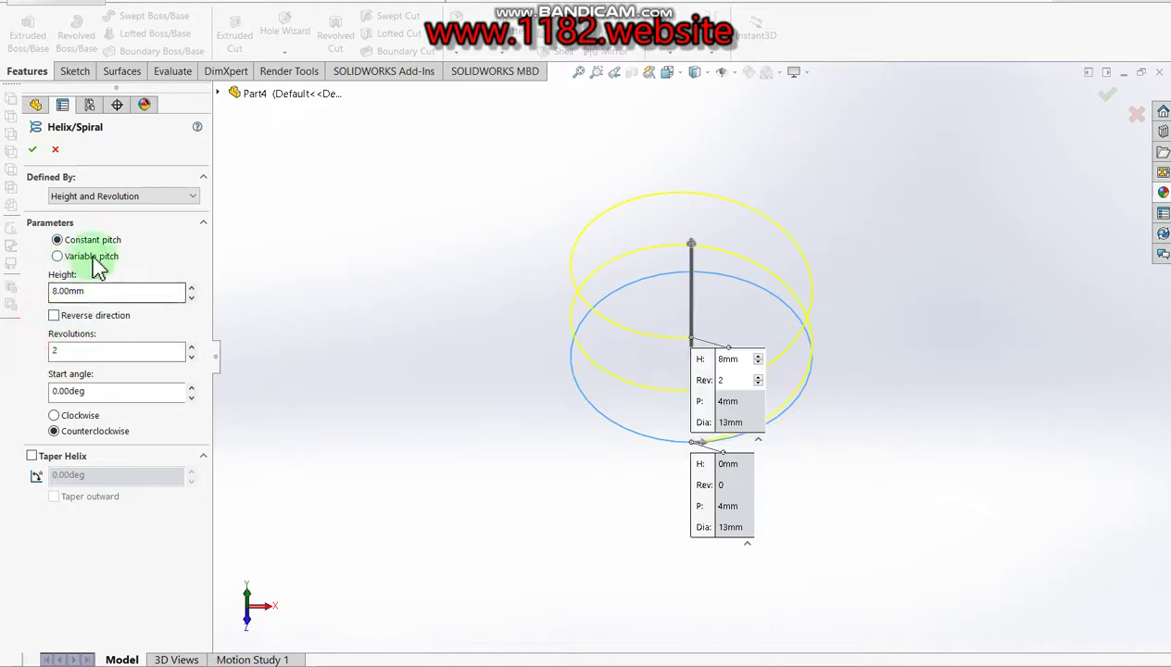
double_click(85, 290)
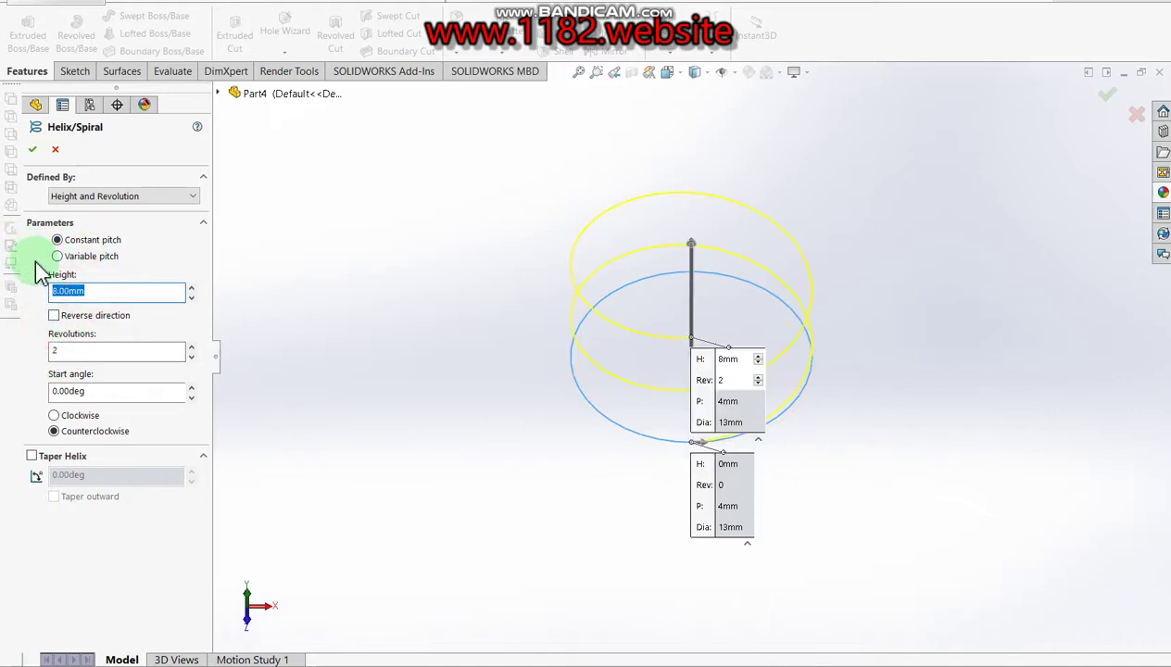
text(50)
key(Return)
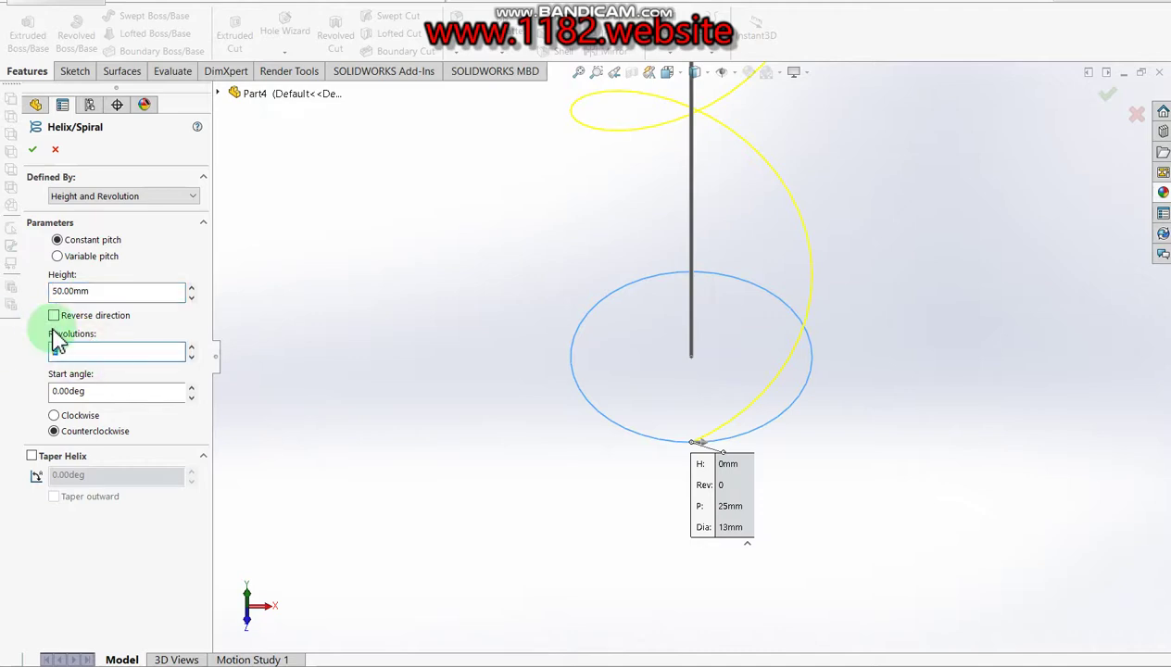
text(6)
key(Return)
scroll(710, 321, up, 2)
scroll(695, 213, up, 2)
scroll(619, 211, up, 1)
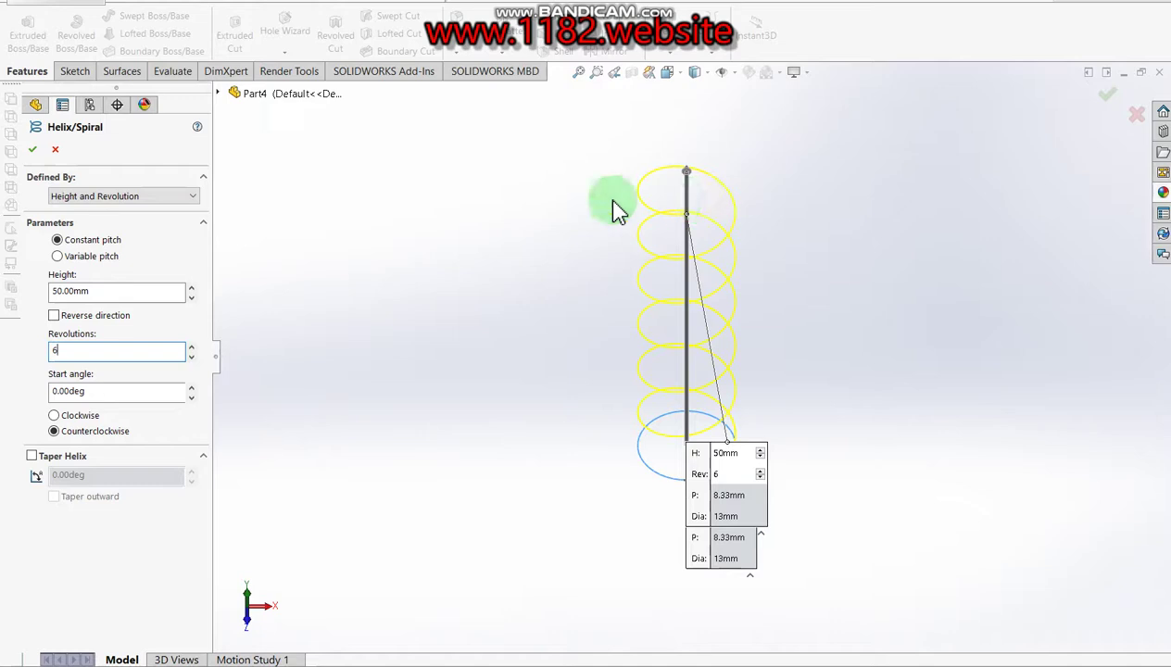
click(34, 148)
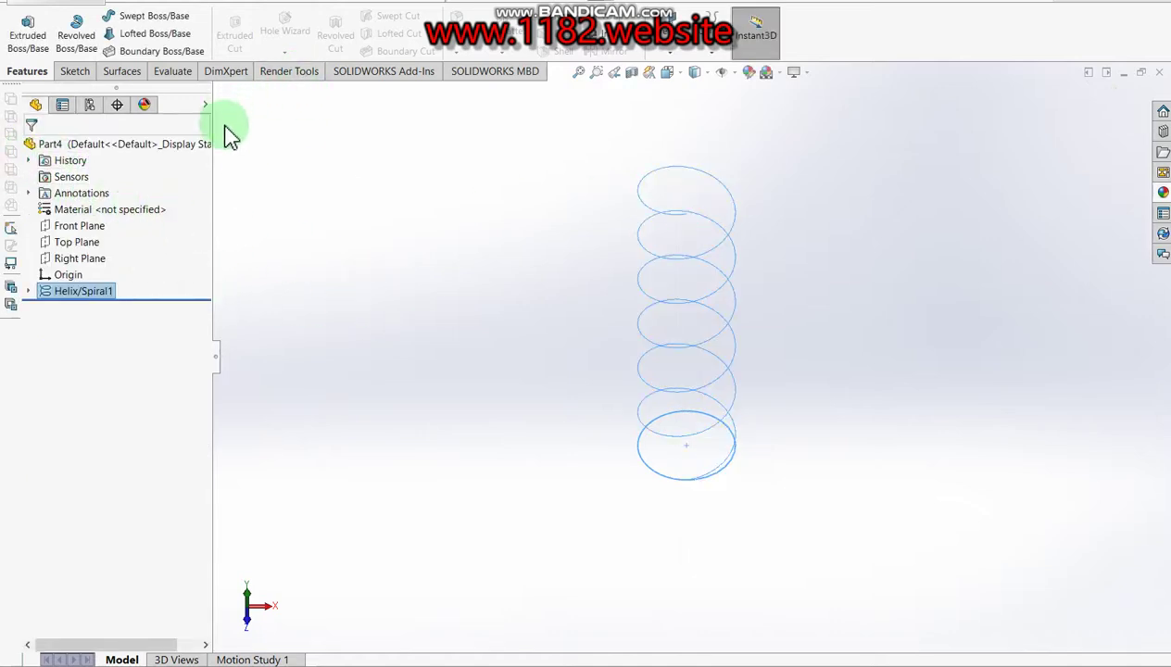
Create Plane1 offset 50 mm from the Top Plane at the helix top
click(67, 242)
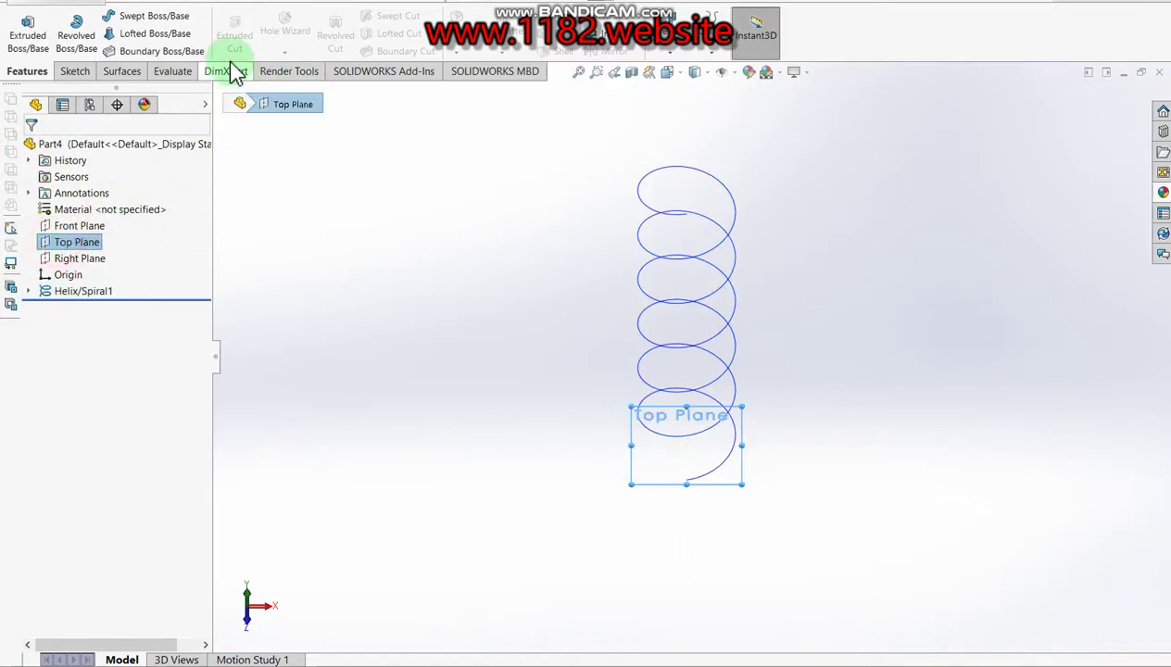
click(676, 54)
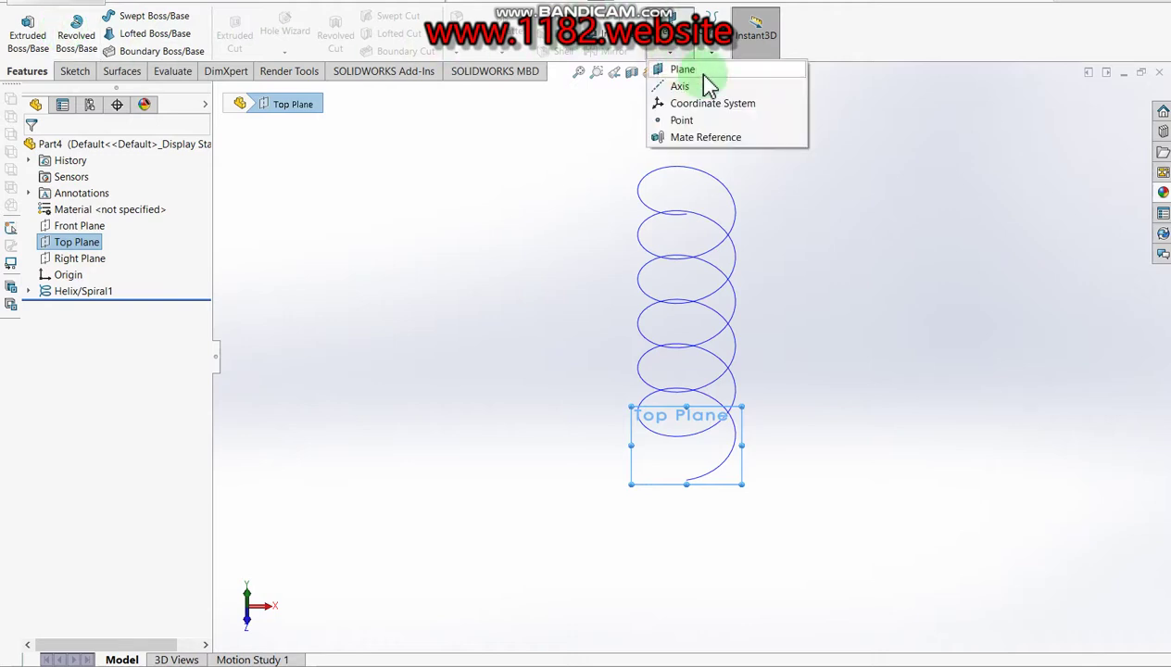
click(704, 72)
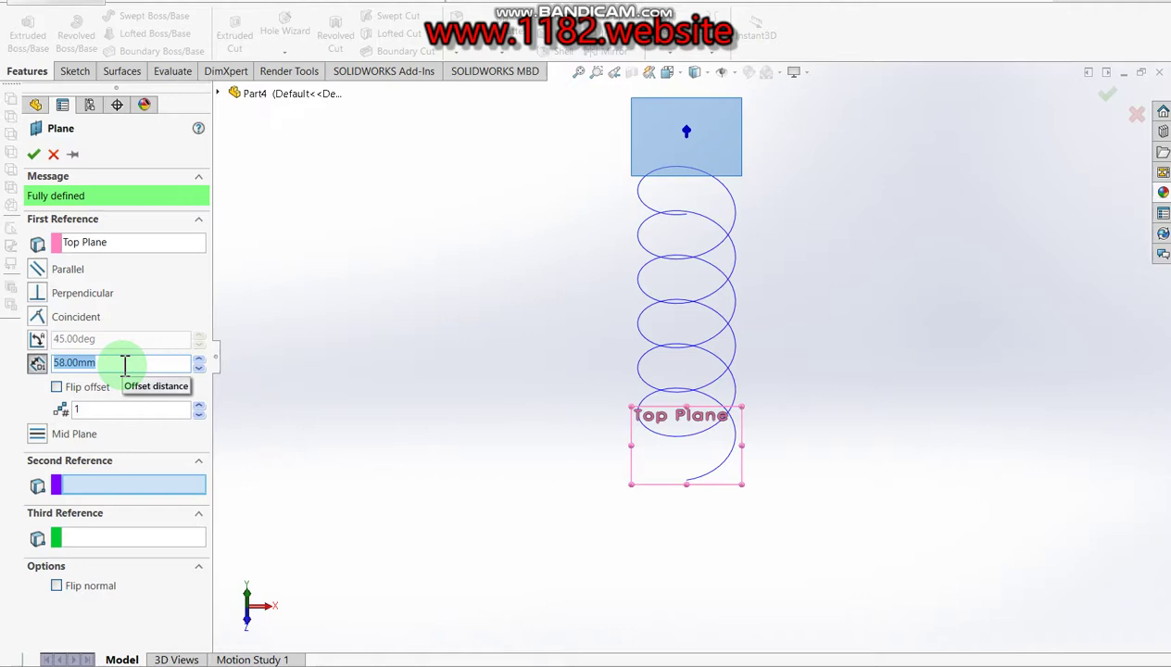
text(50)
key(Return)
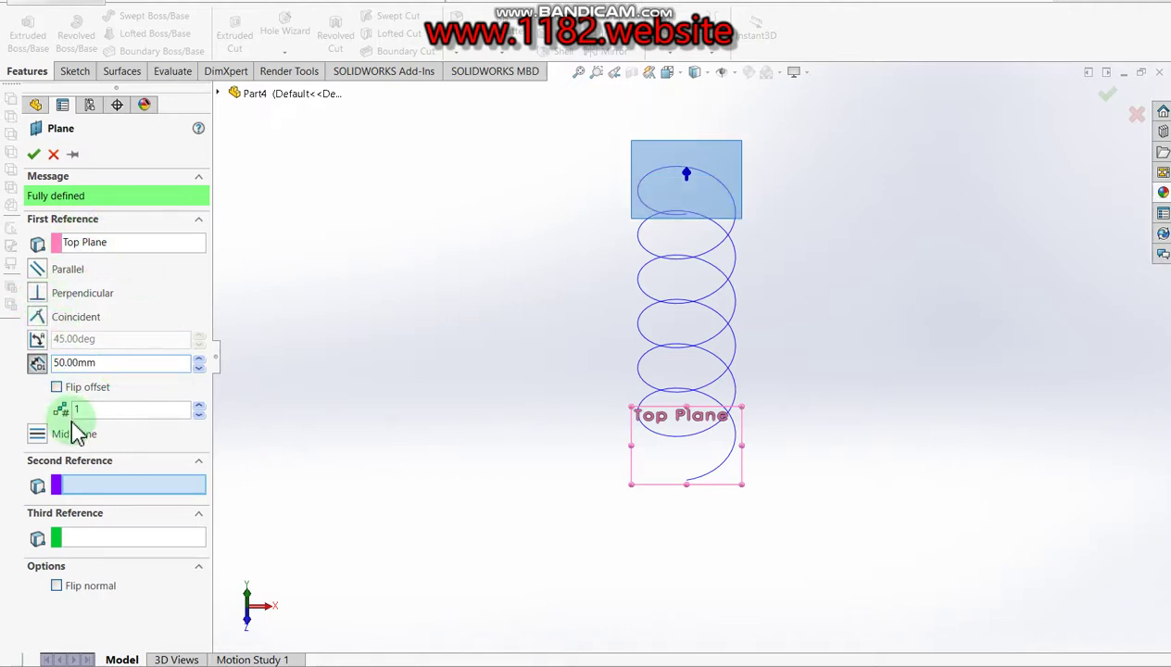
click(31, 155)
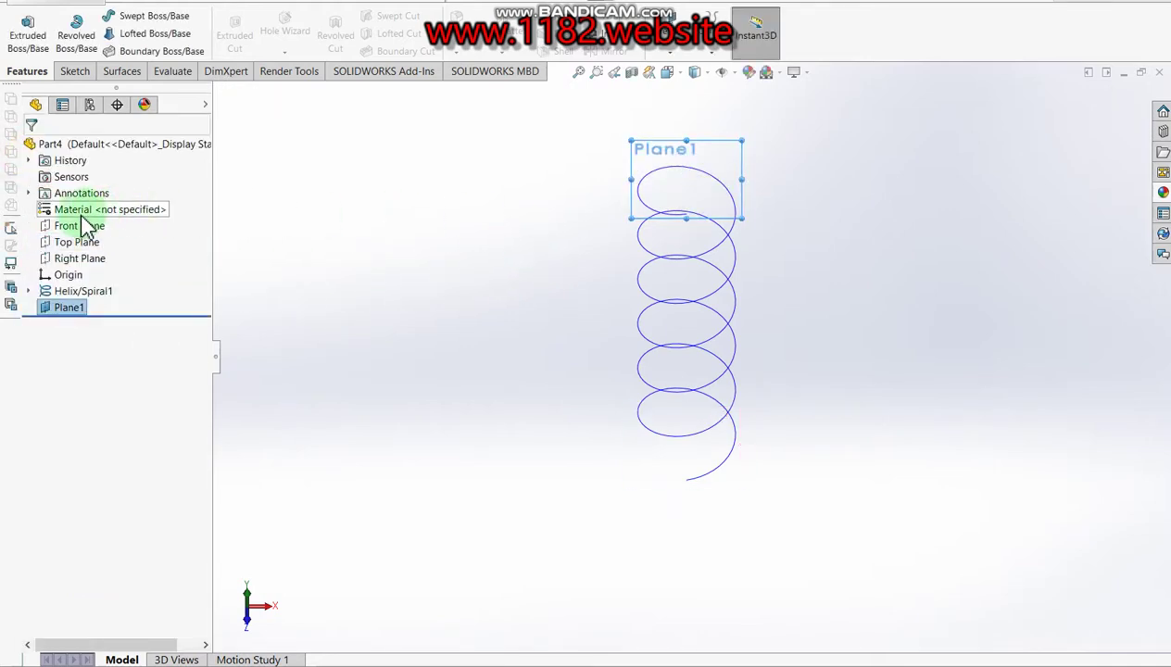
Create Plane2 offset 8 mm above Plane1
click(679, 54)
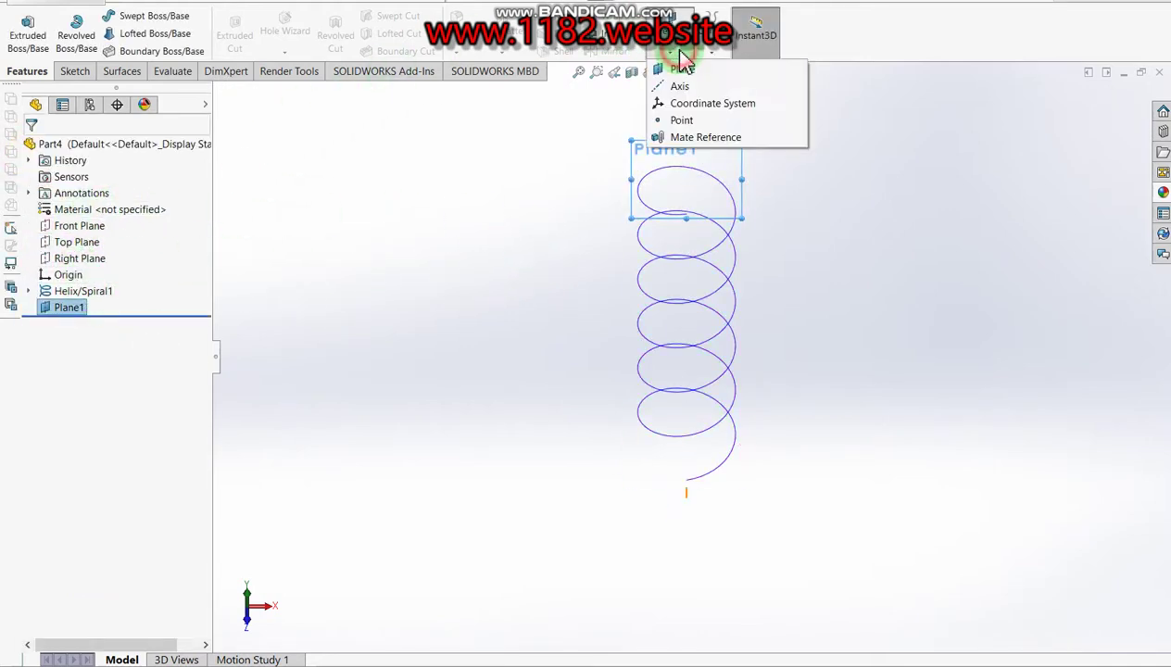
click(680, 68)
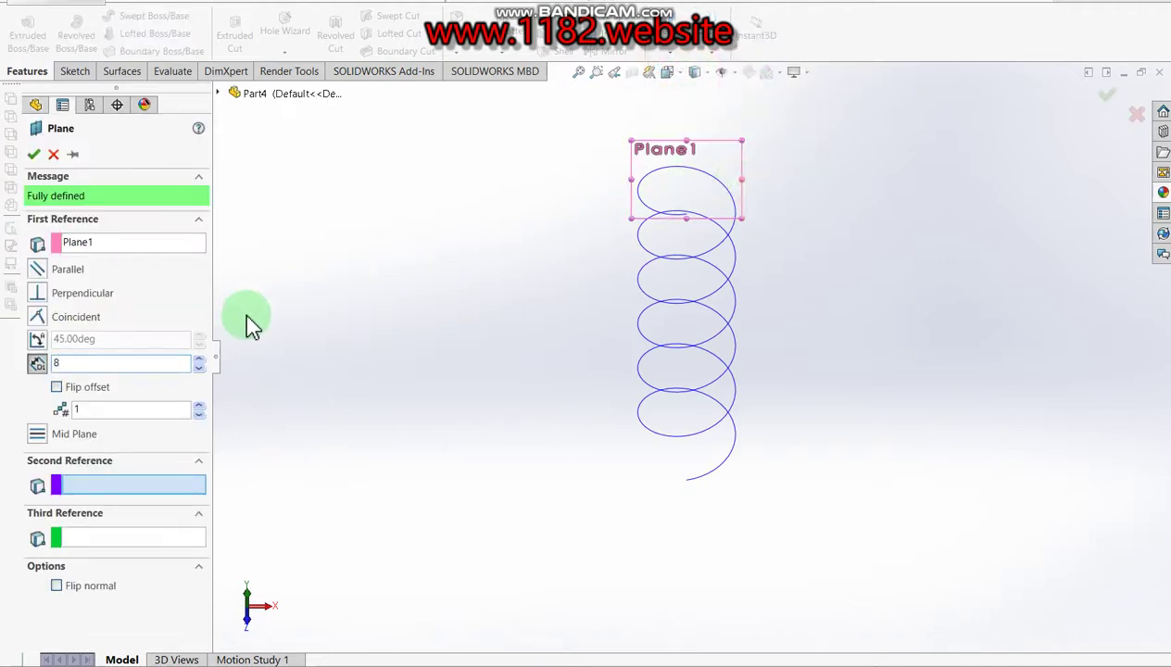
key(Return)
click(32, 154)
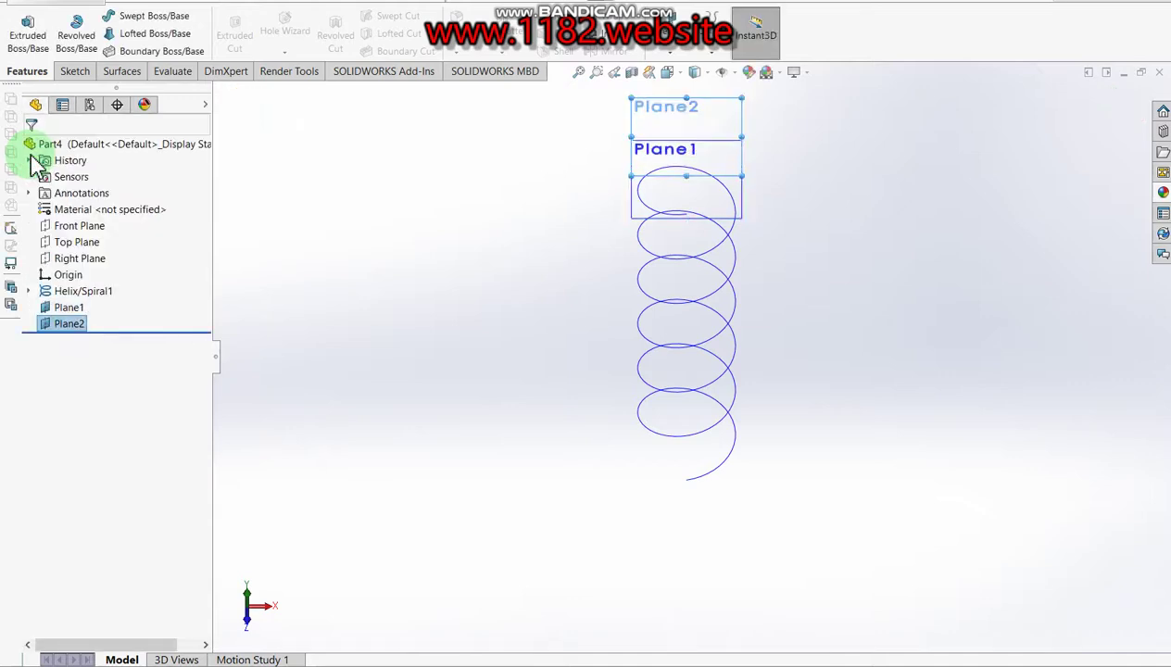
click(843, 245)
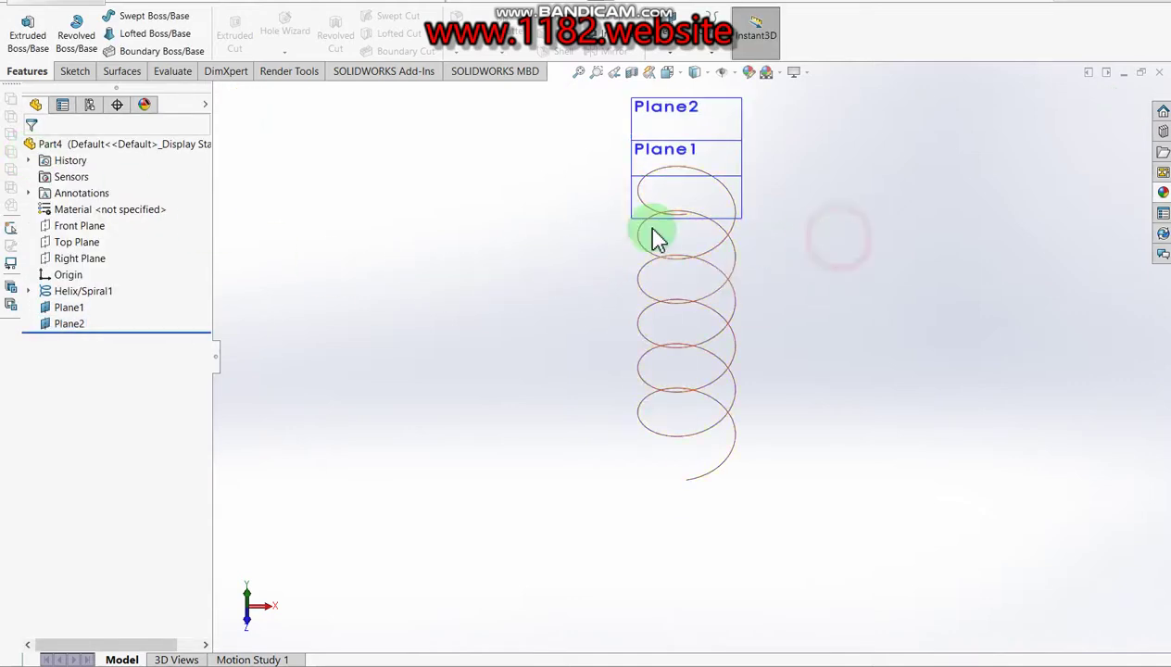
click(73, 308)
Start a sketch on Plane2 and draw a circle centred on the origin
click(74, 71)
click(21, 28)
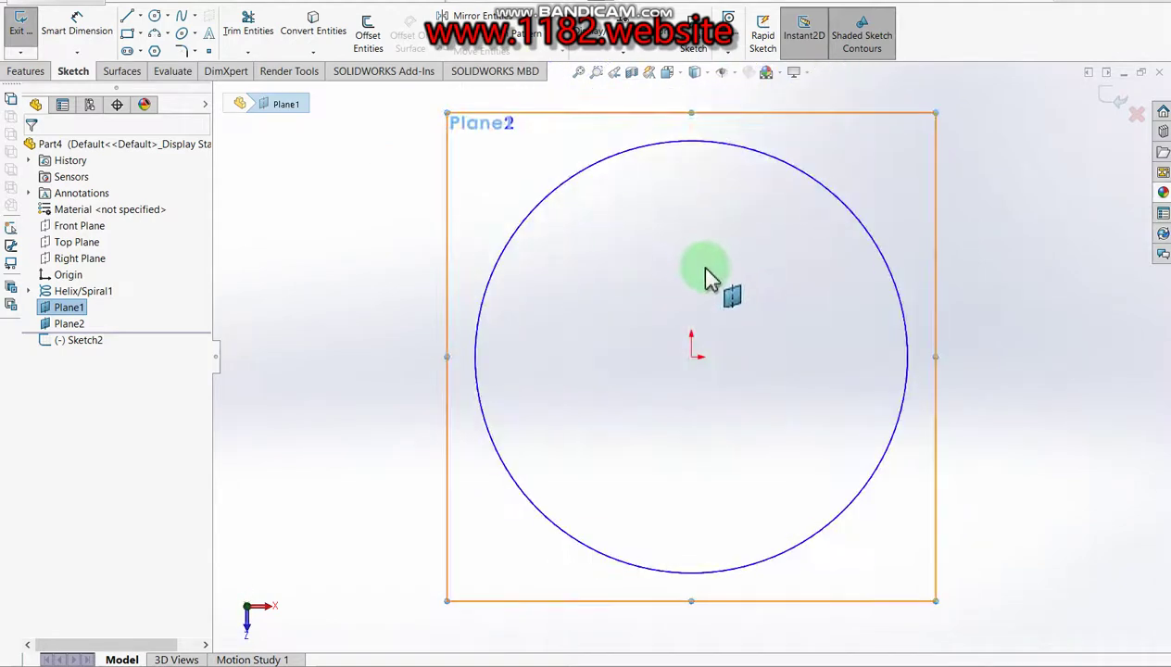
click(156, 19)
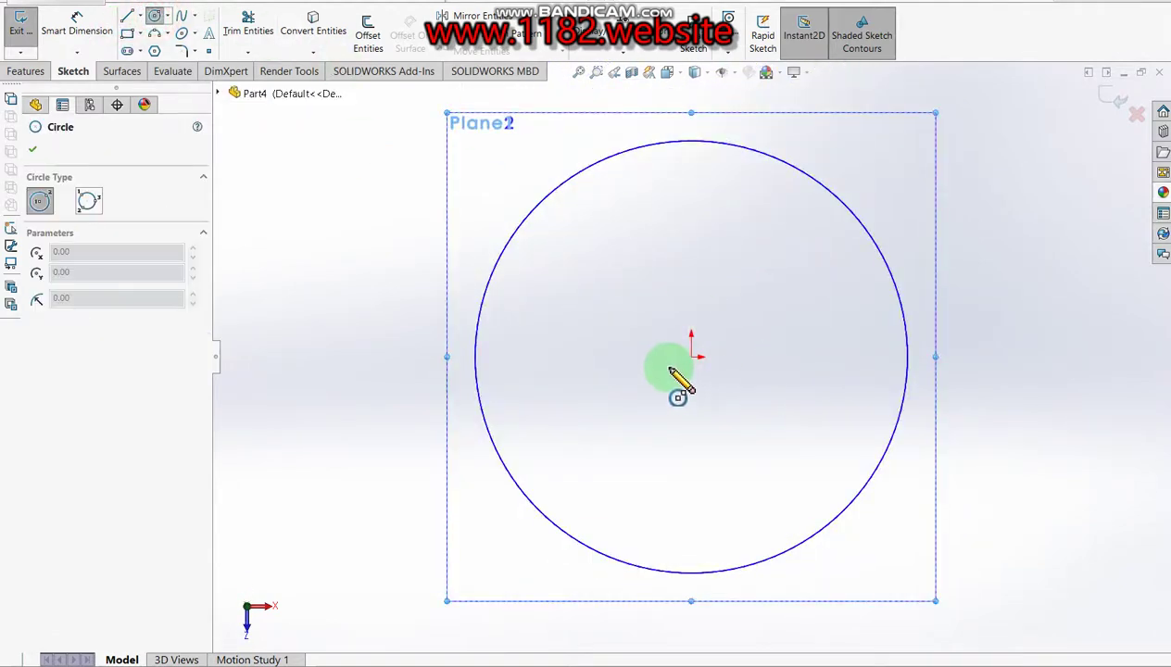
click(693, 354)
click(990, 293)
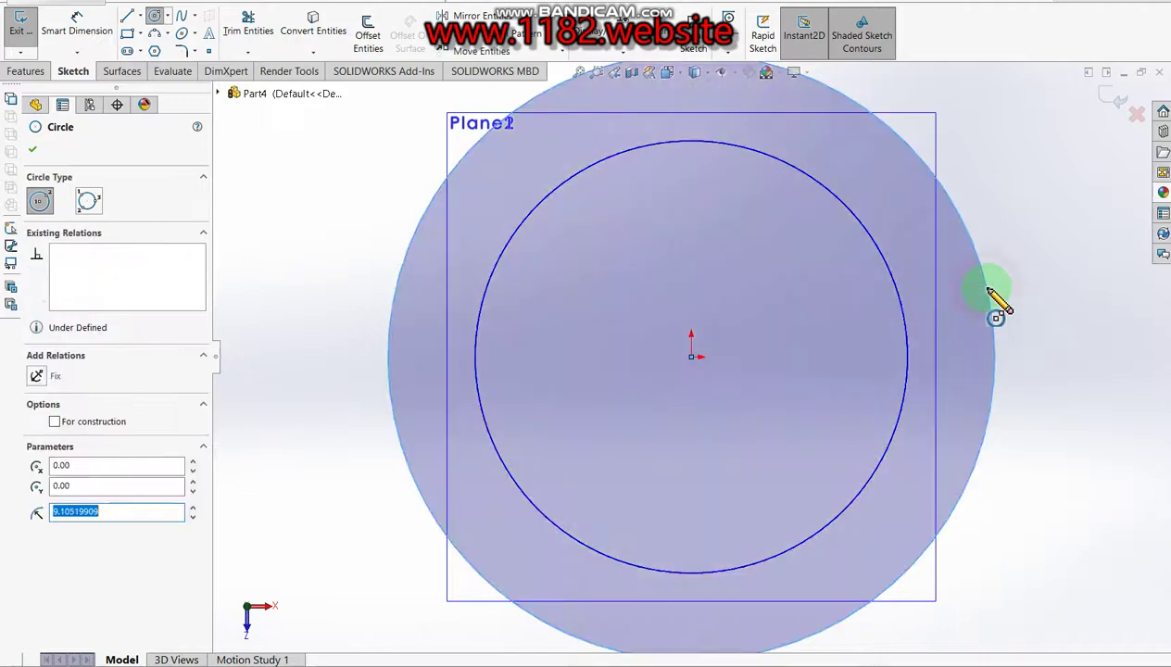
key(Escape)
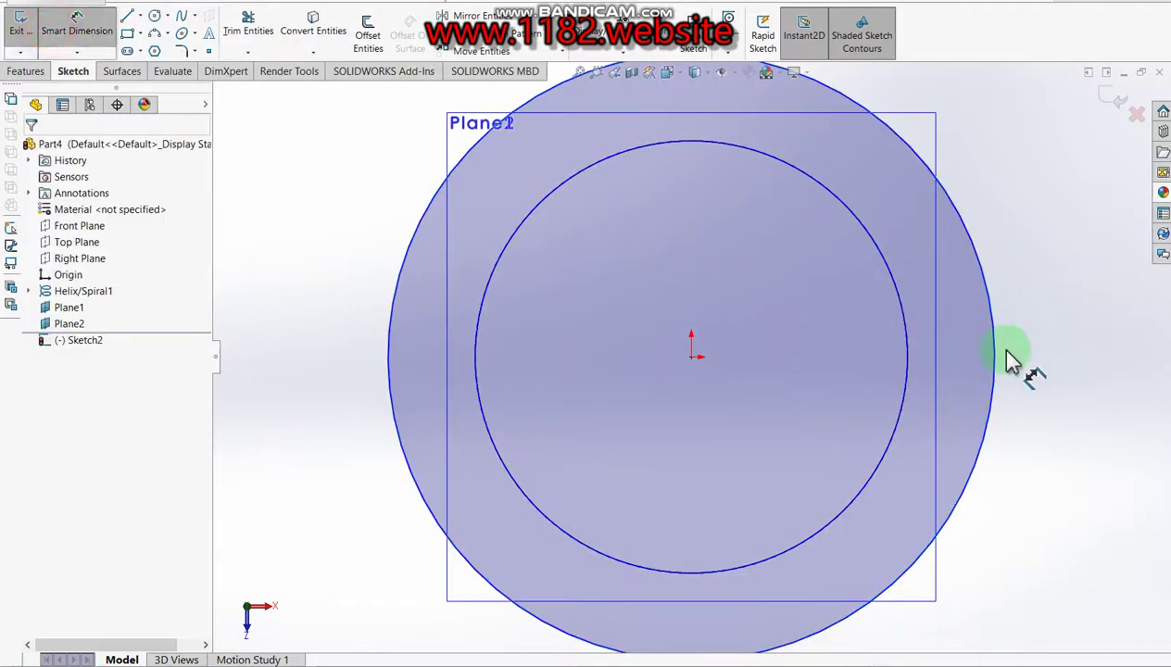
Dimension the circle to 13 mm, exit the sketch, and fit the helix in an isometric view
click(996, 355)
click(1045, 364)
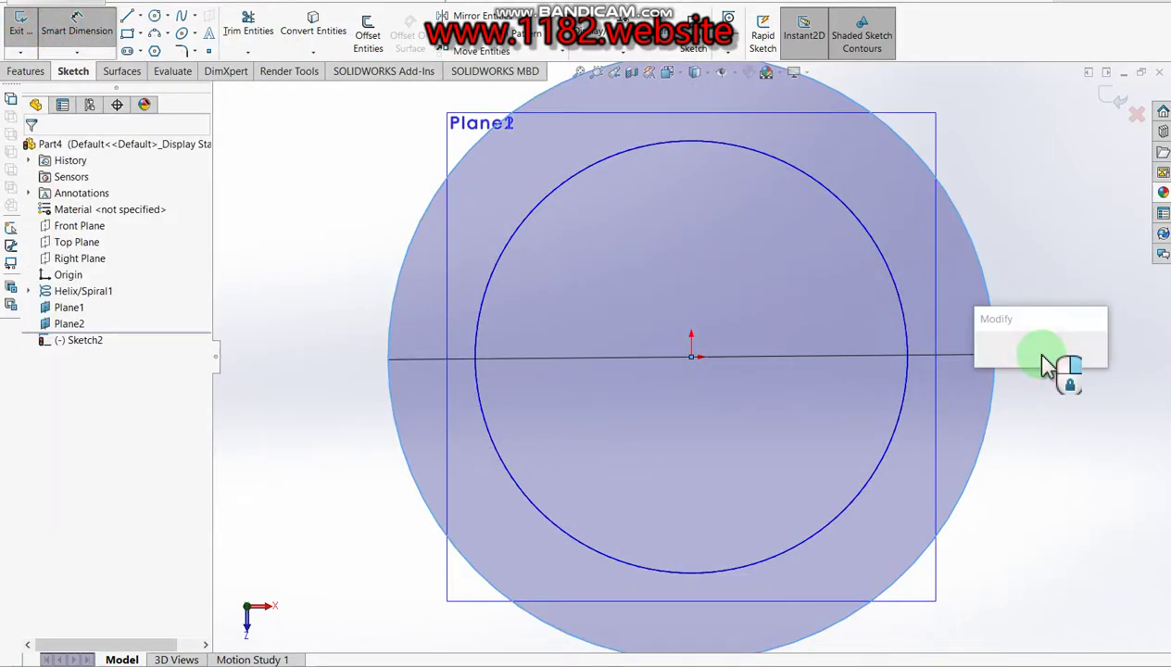
text(13)
key(Return)
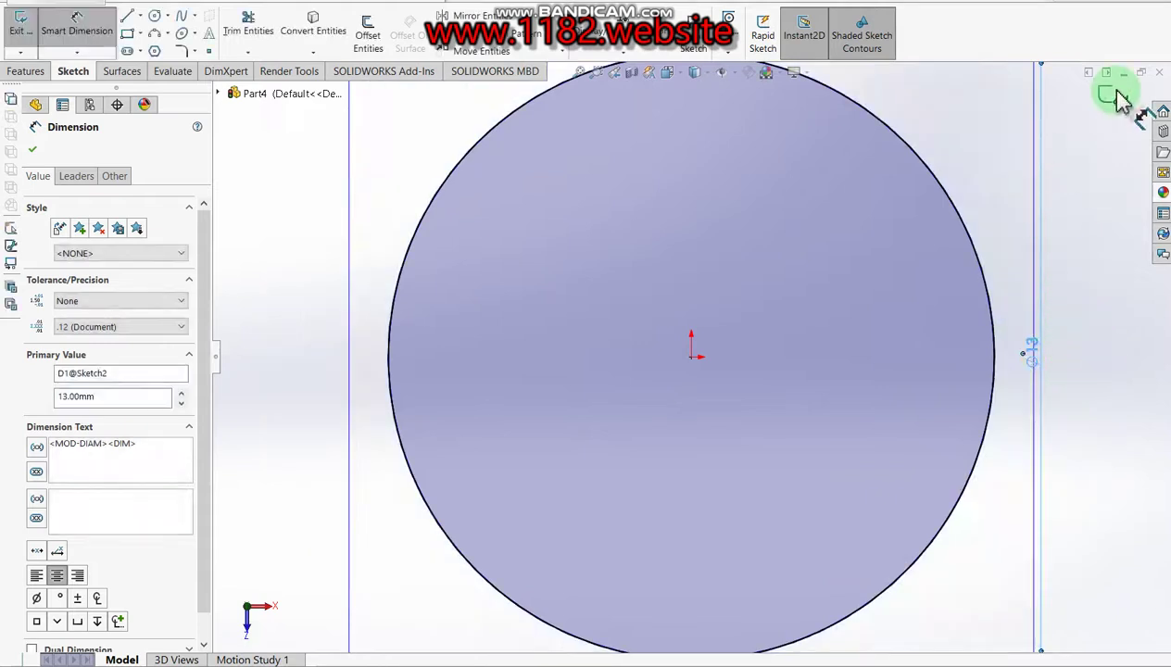
click(1118, 102)
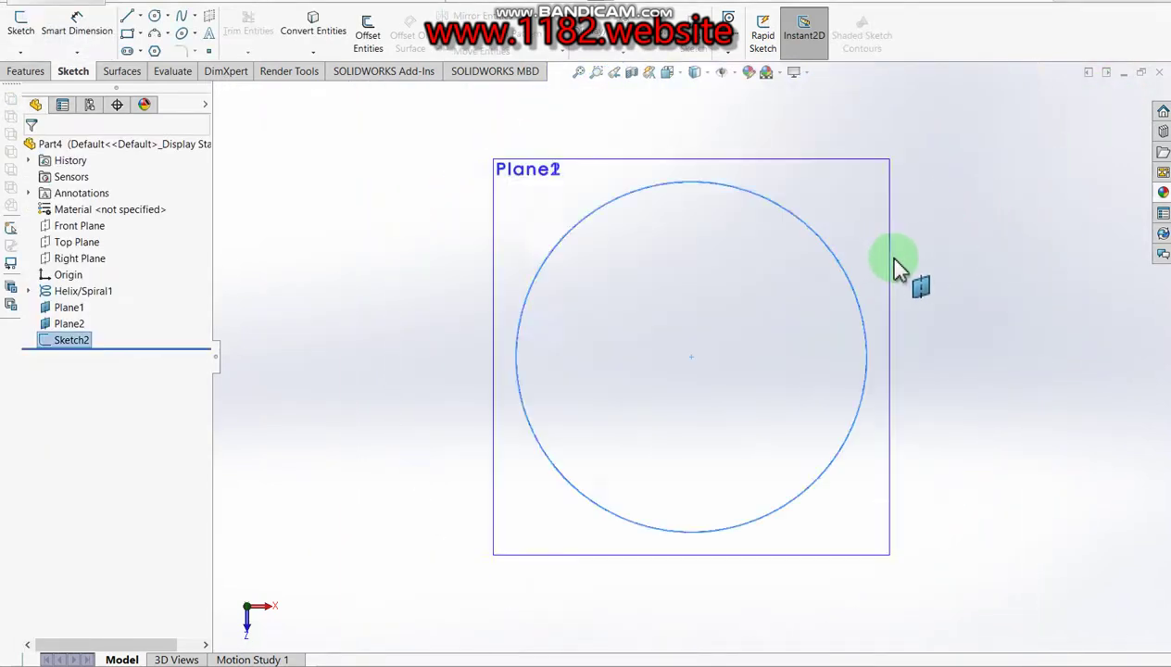
key(f)
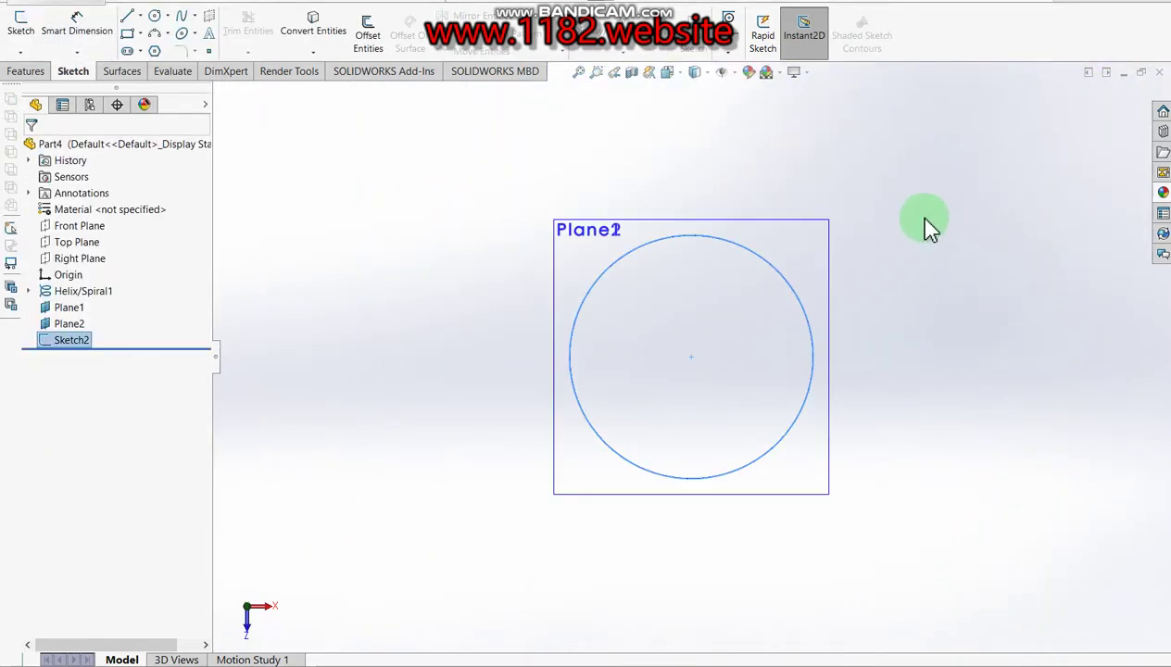
key(ctrl+7)
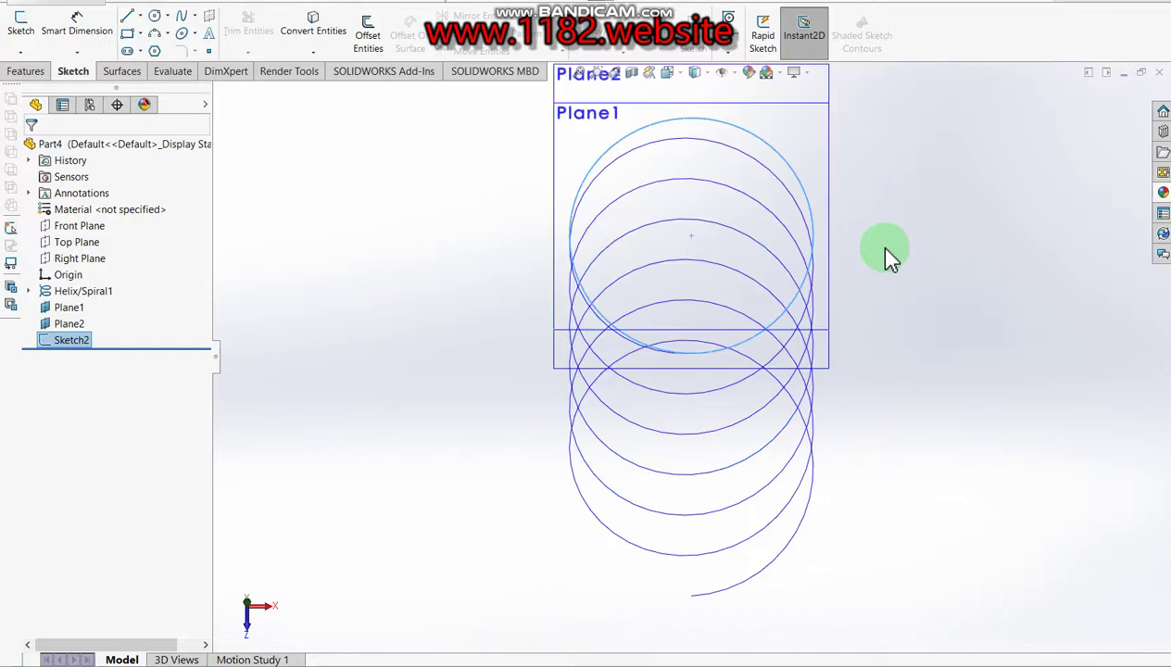
key(f)
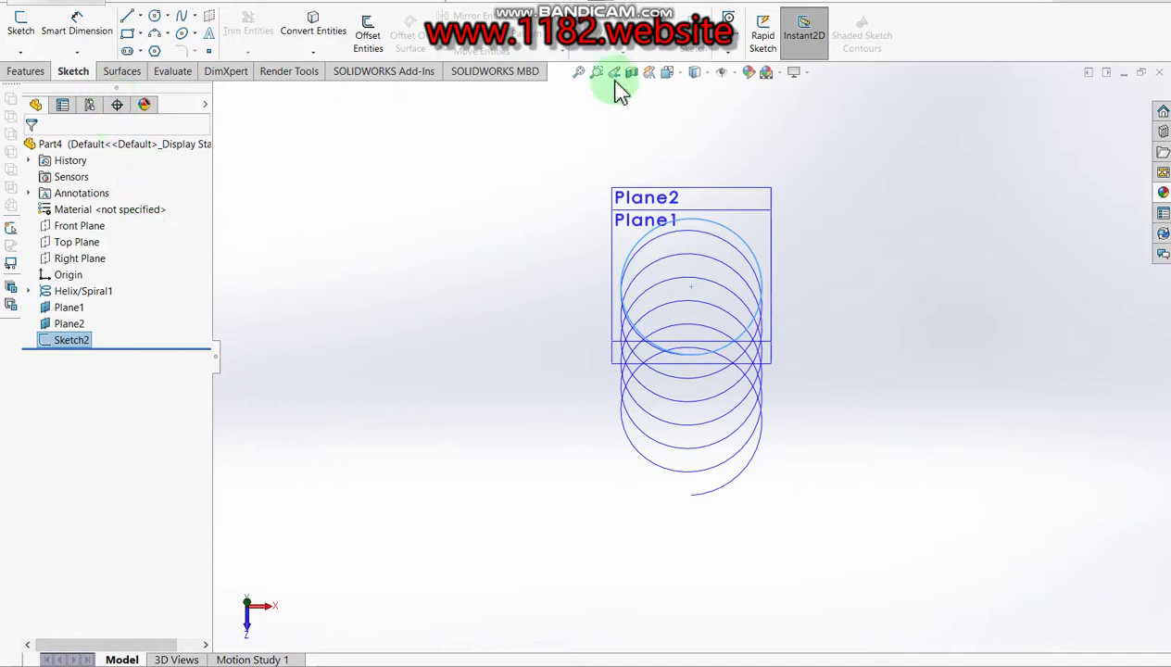
Create a helix on the Plane2 circle, 8 mm high with 2 revolutions
click(26, 73)
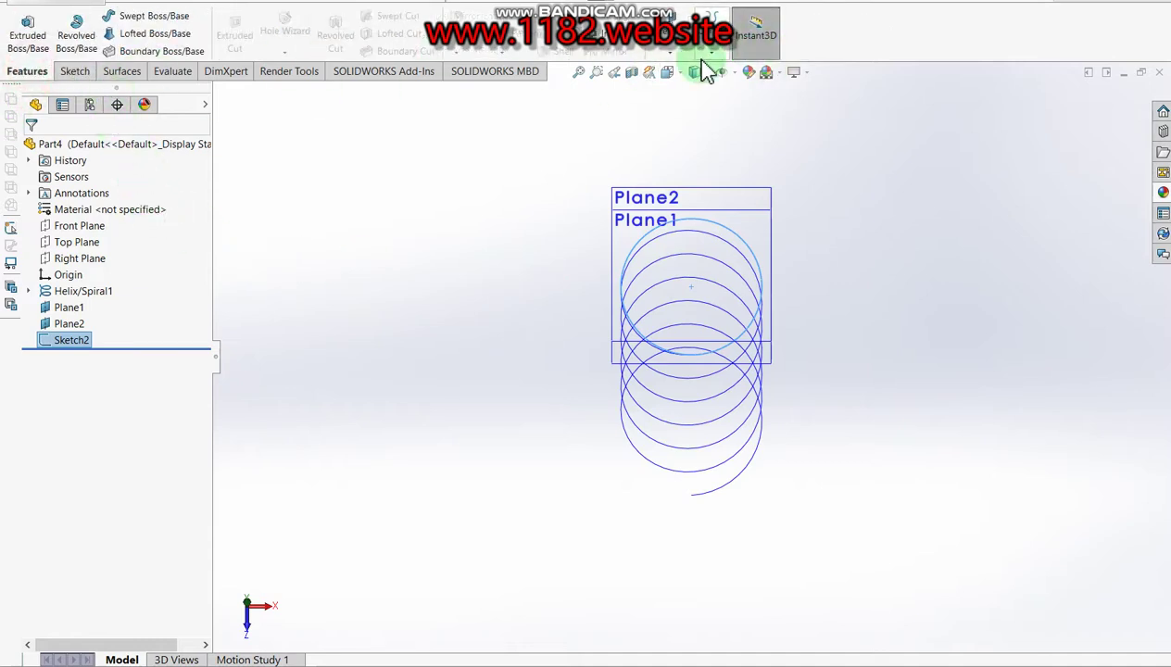
click(710, 58)
click(736, 144)
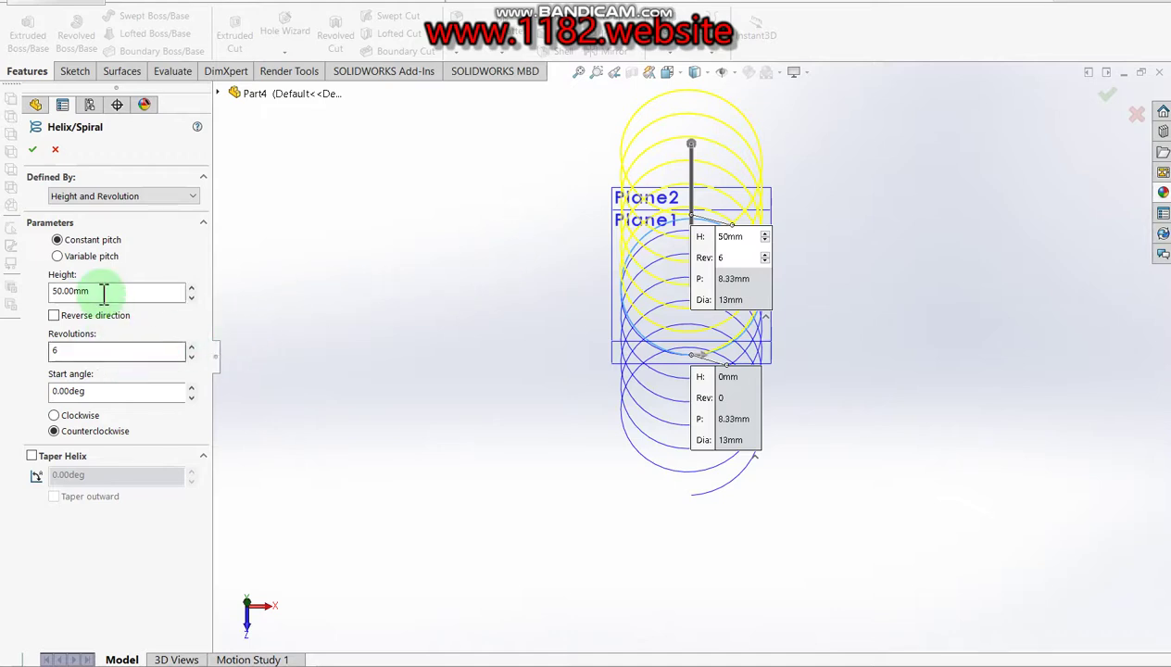
double_click(100, 290)
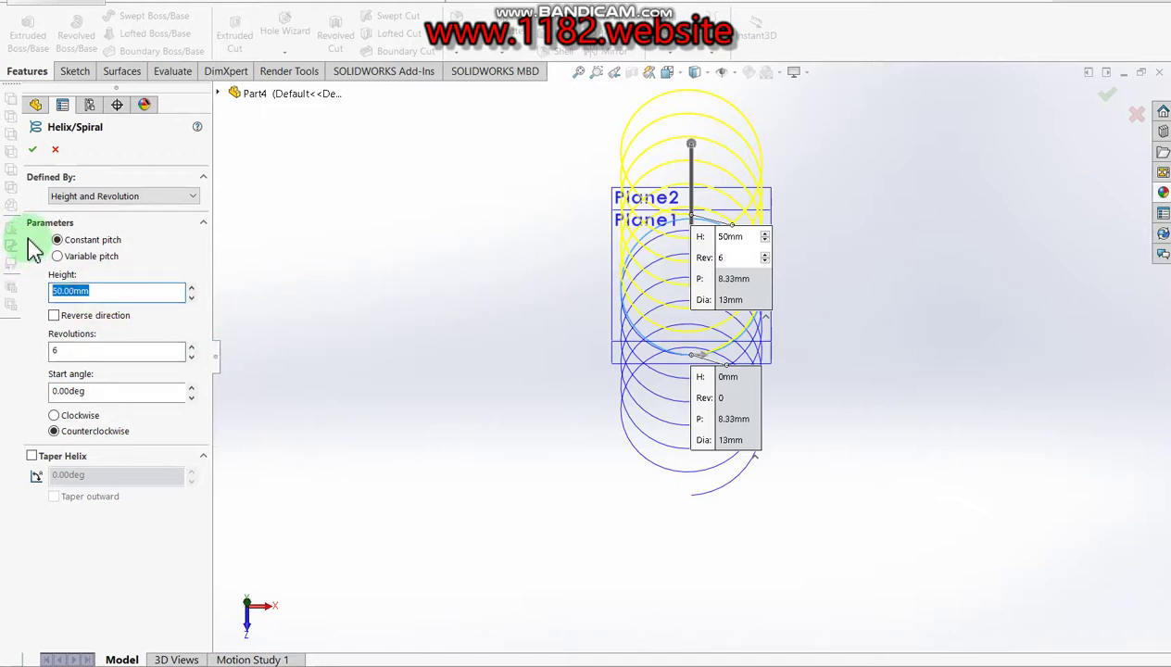
text(8)
click(147, 280)
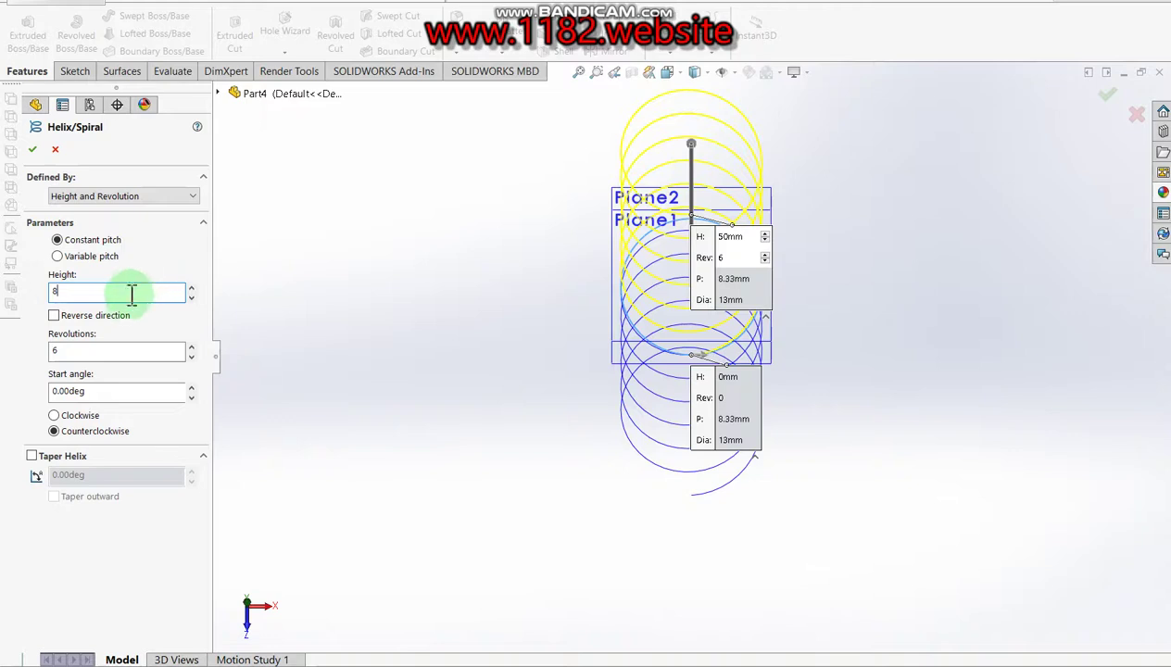
double_click(80, 349)
text(2)
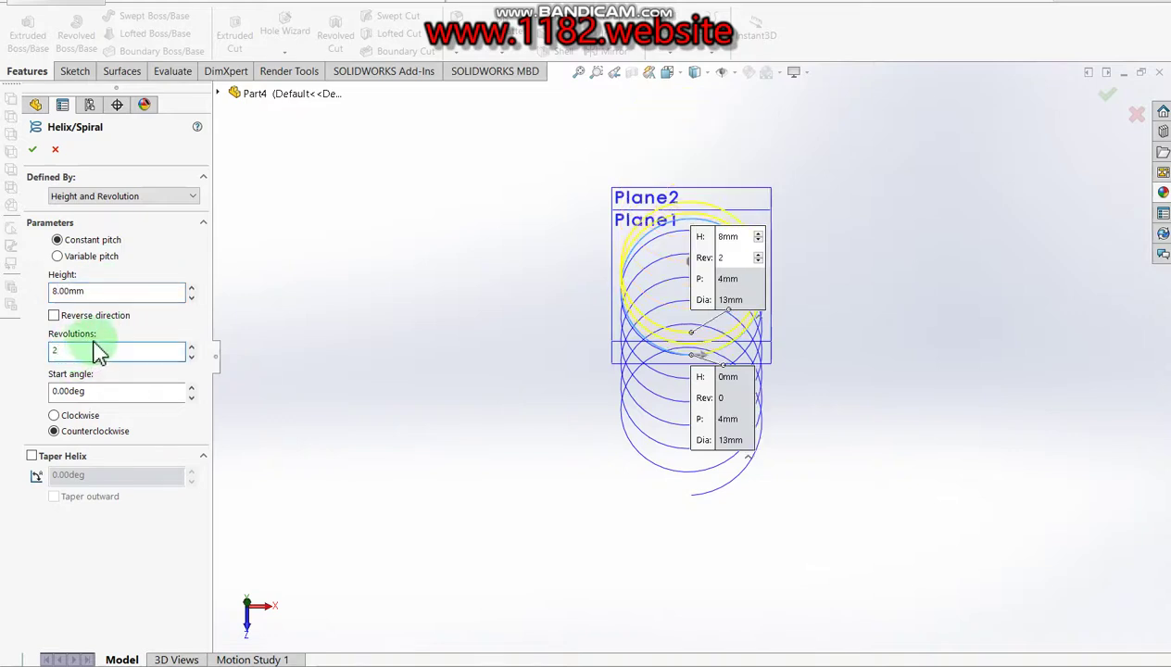
click(35, 151)
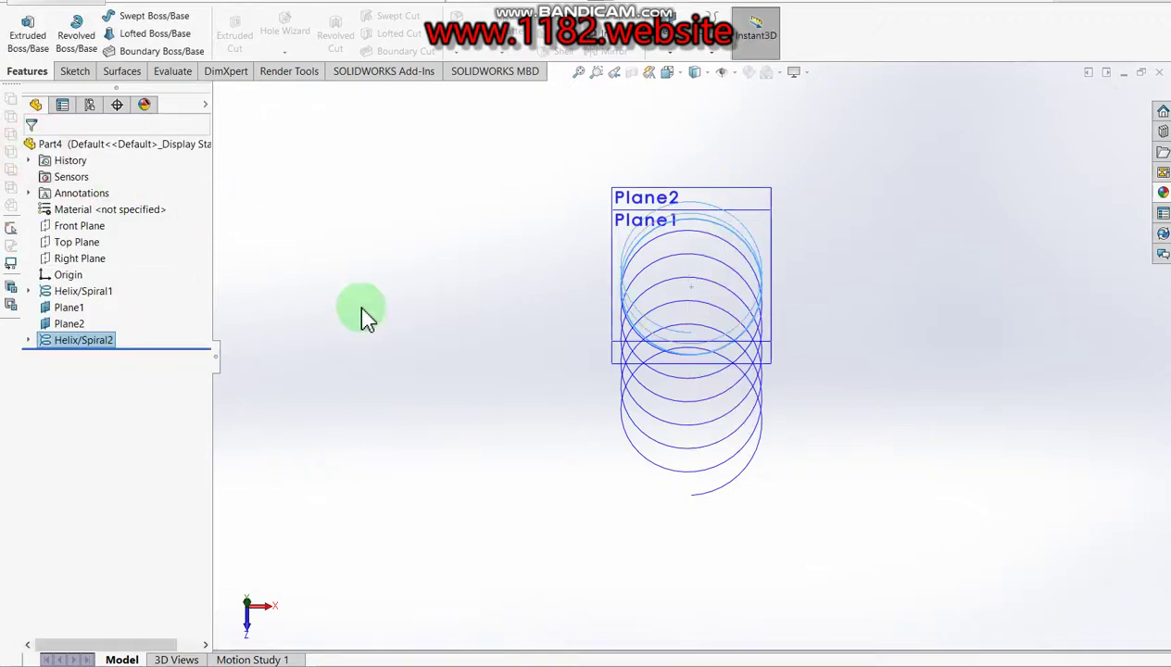
View the spring from the front and select the Top Plane
click(921, 313)
key(ctrl+1)
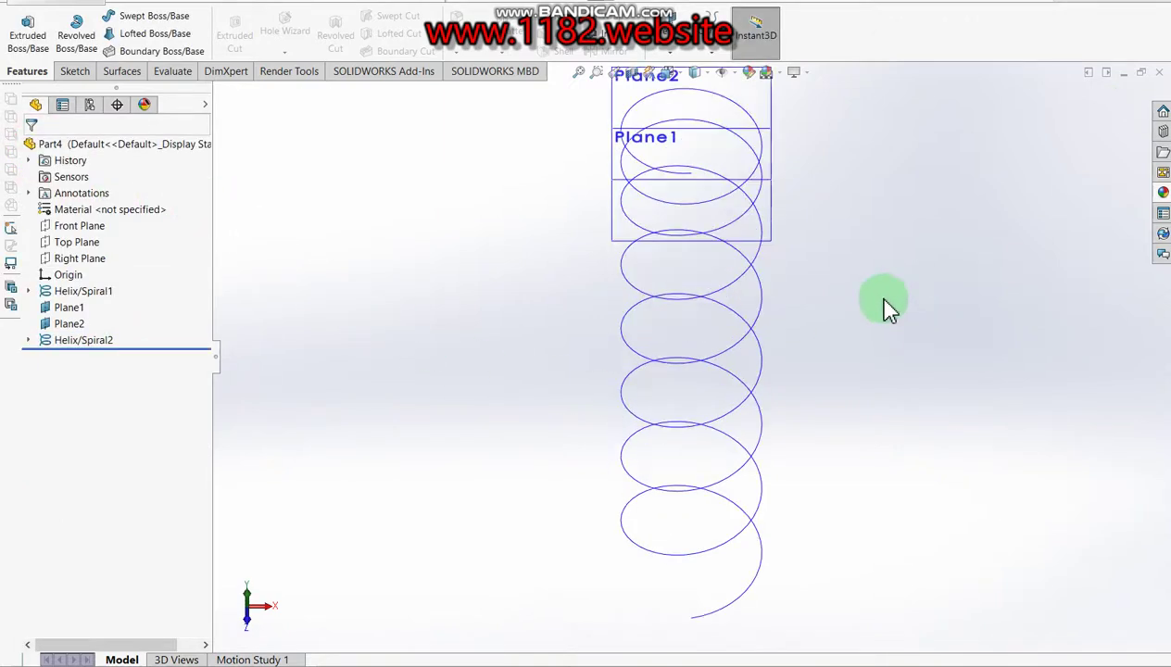
scroll(700, 237, down, 2)
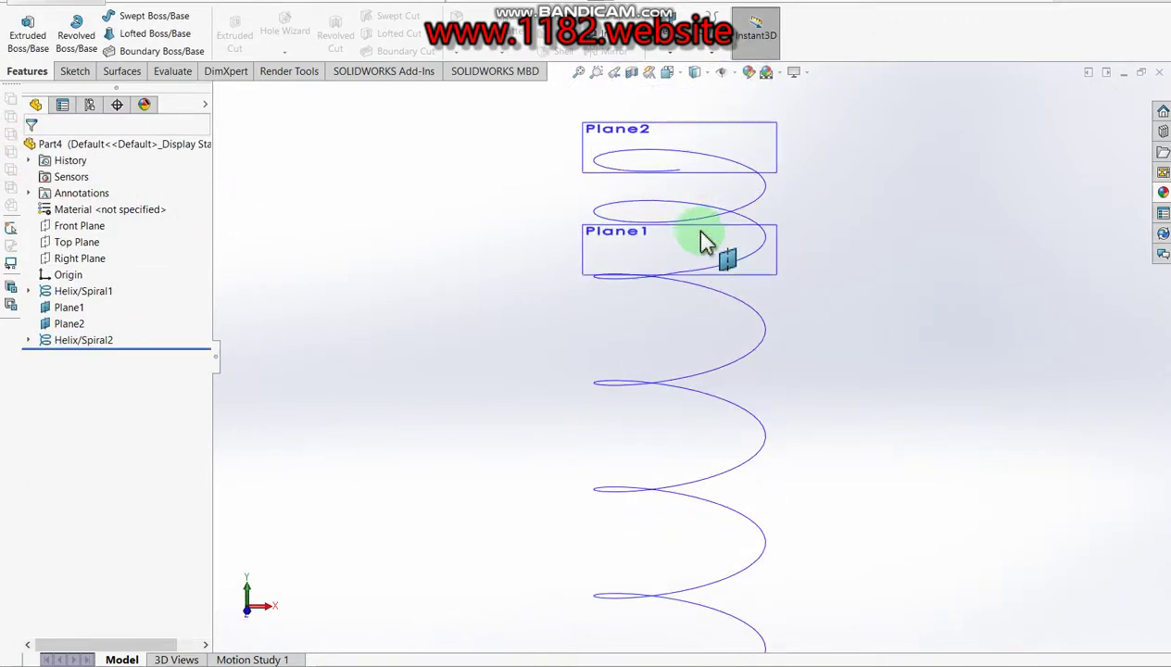
scroll(695, 255, up, 4)
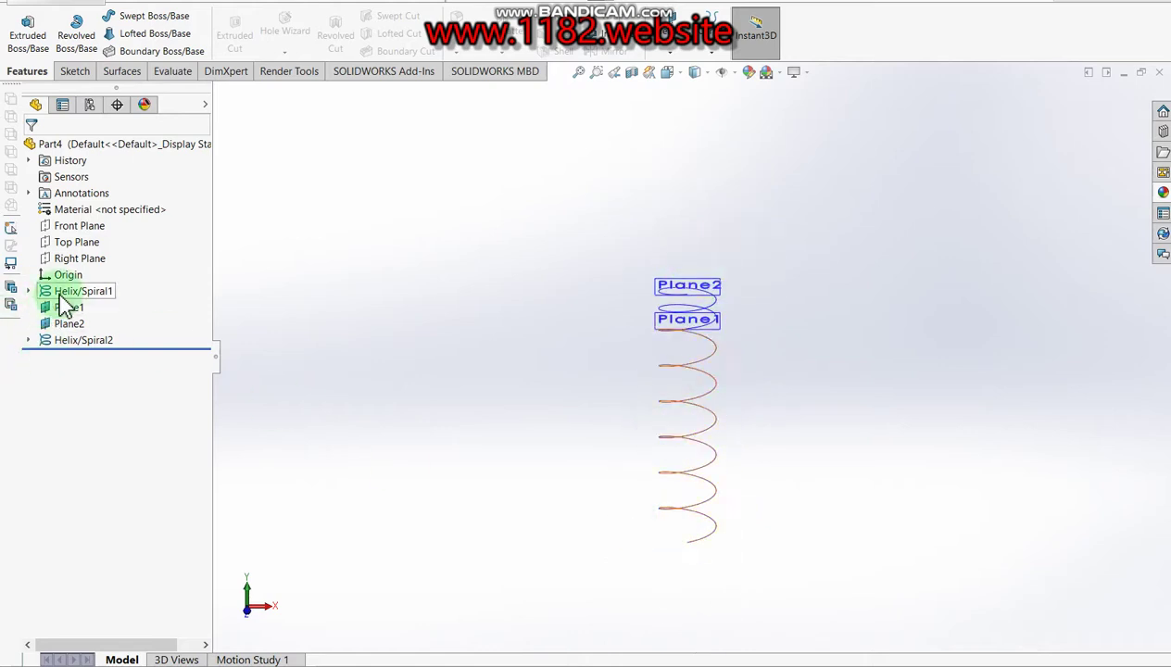
click(77, 242)
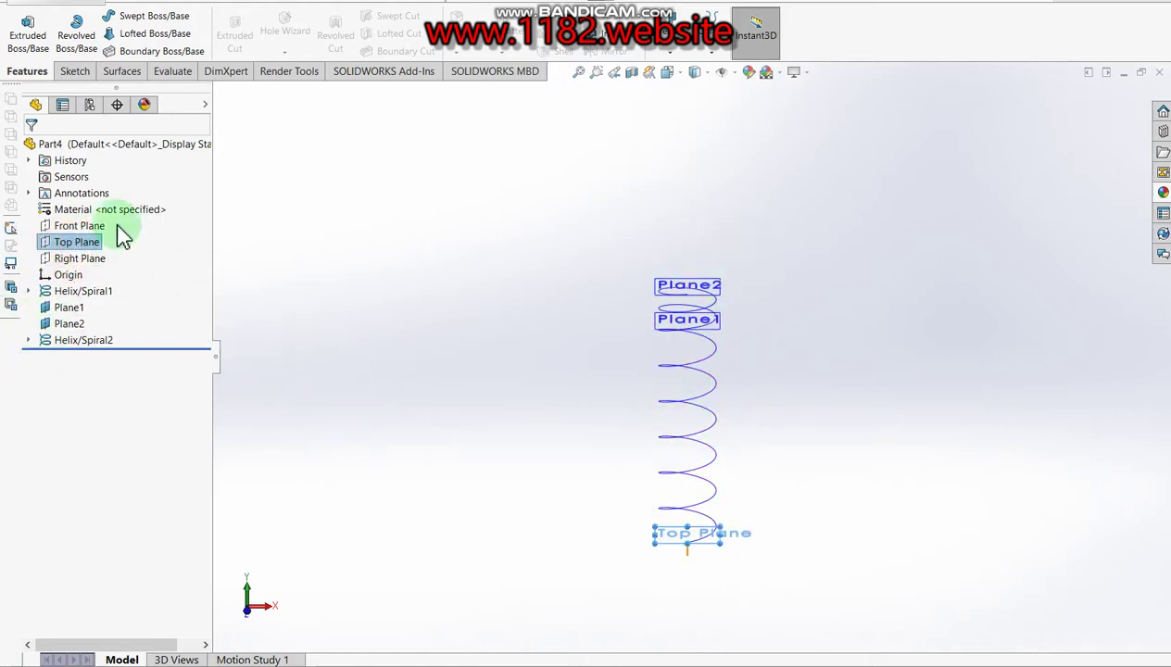
click(84, 76)
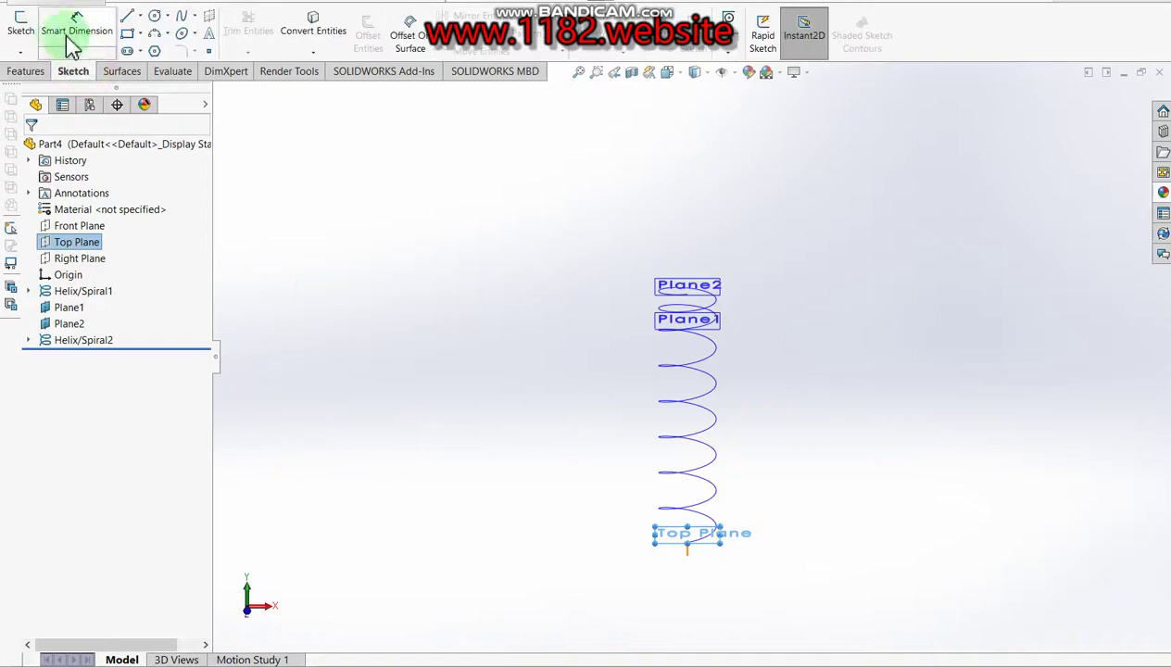
Start a sketch on Top Plane, view it normal-to, and draw a circle at the origin
click(21, 26)
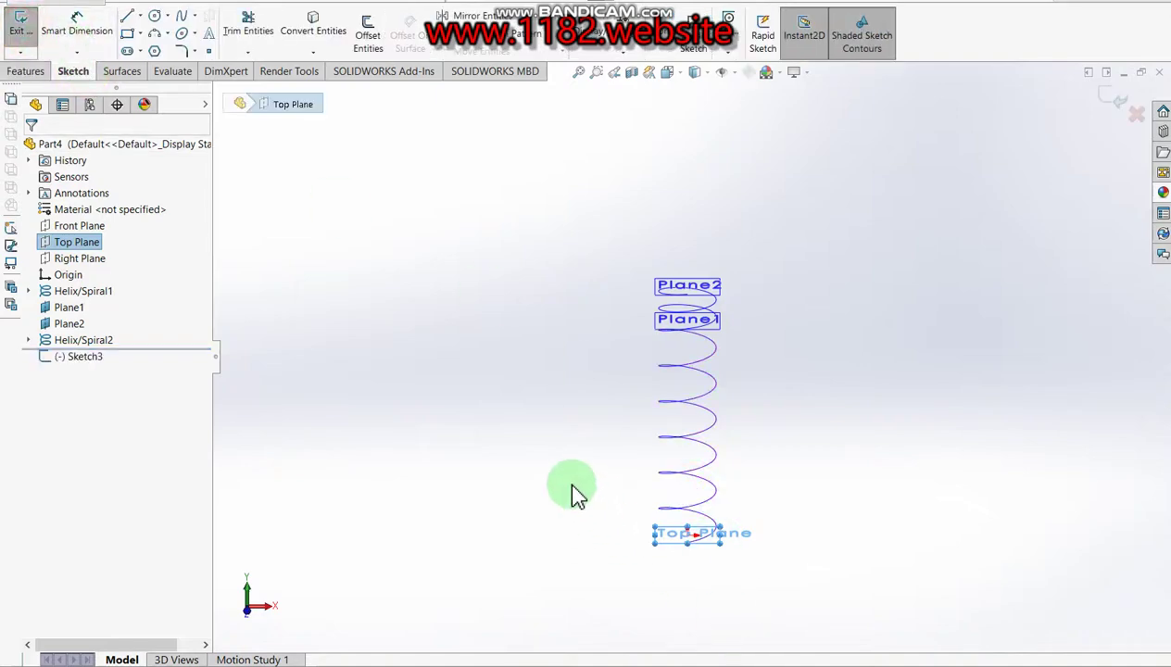
key(ctrl+8)
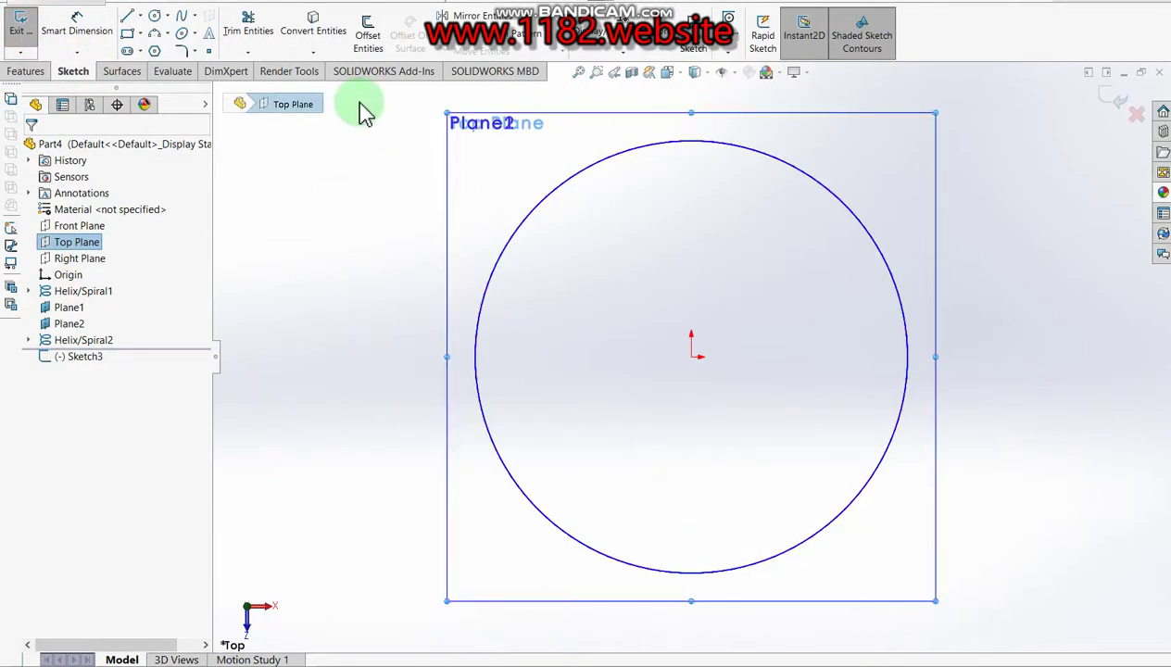
click(158, 20)
mouse_move(691, 355)
mouse_down()
mouse_move(794, 354)
mouse_move(931, 375)
mouse_up()
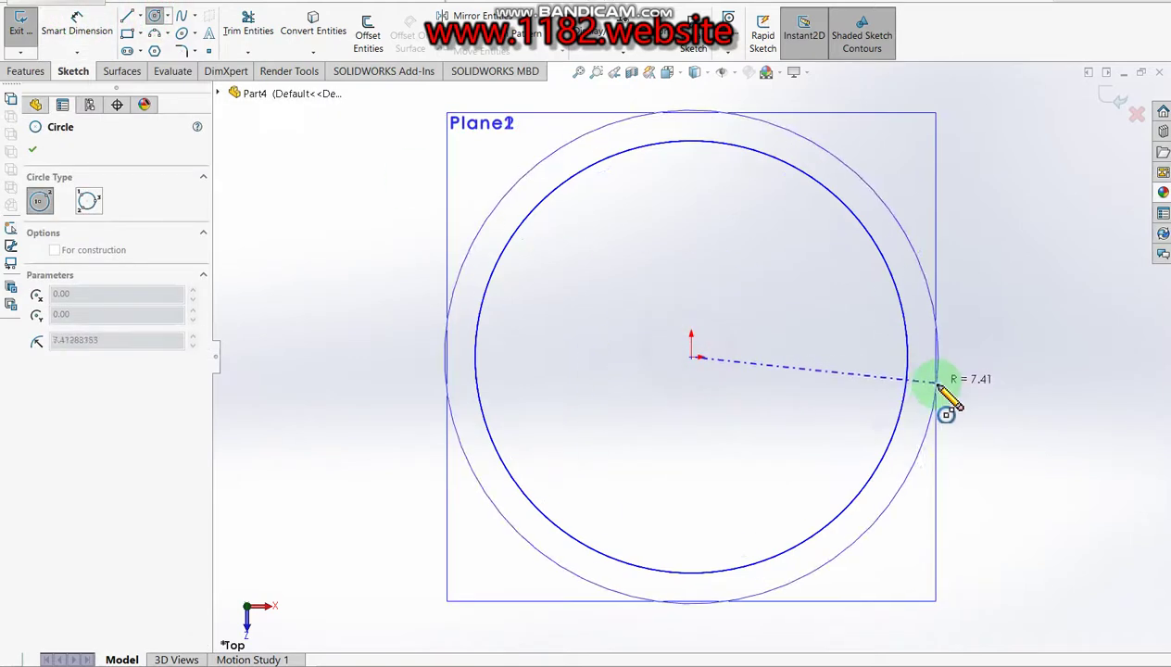
Dimension the circle to 13 mm diameter and exit the sketch
click(77, 21)
click(922, 445)
click(1024, 419)
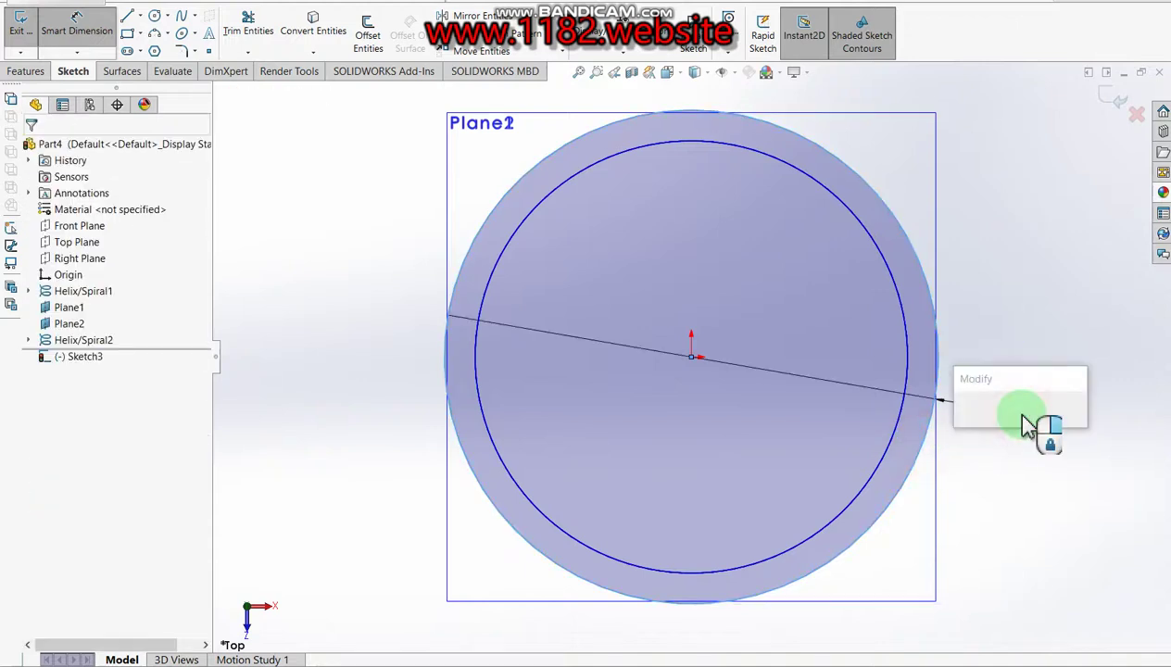
text(13)
click(1022, 413)
click(619, 258)
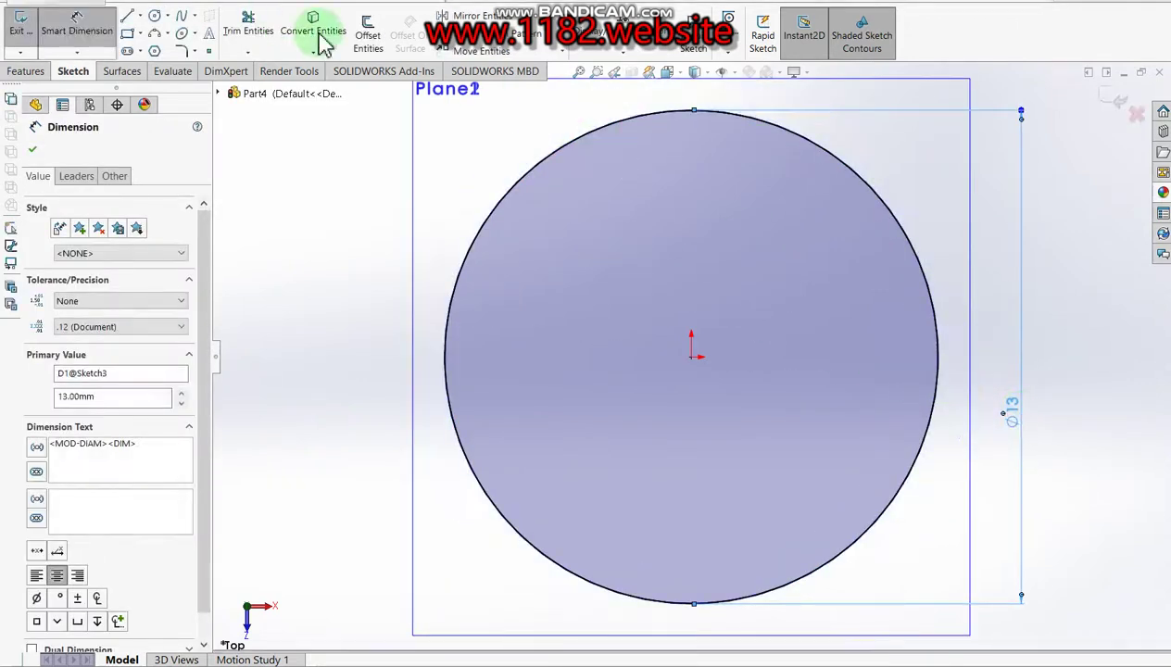
click(1110, 100)
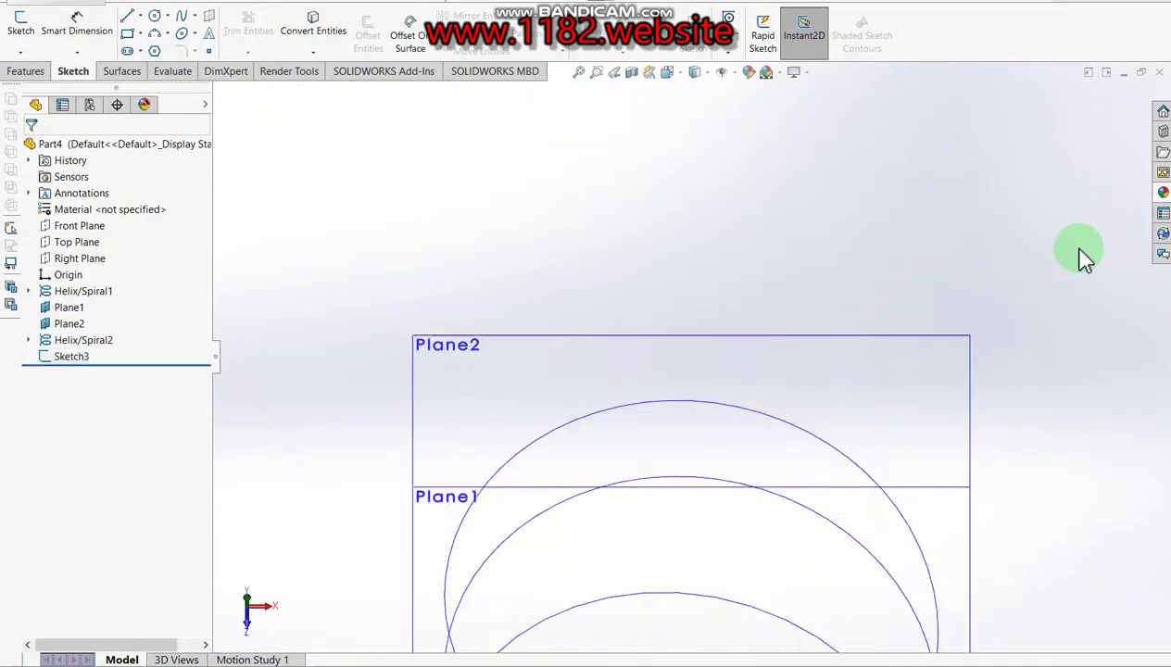
Select Sketch3 in the tree as the base for the next helix
scroll(648, 515, down, 2)
scroll(623, 410, down, 3)
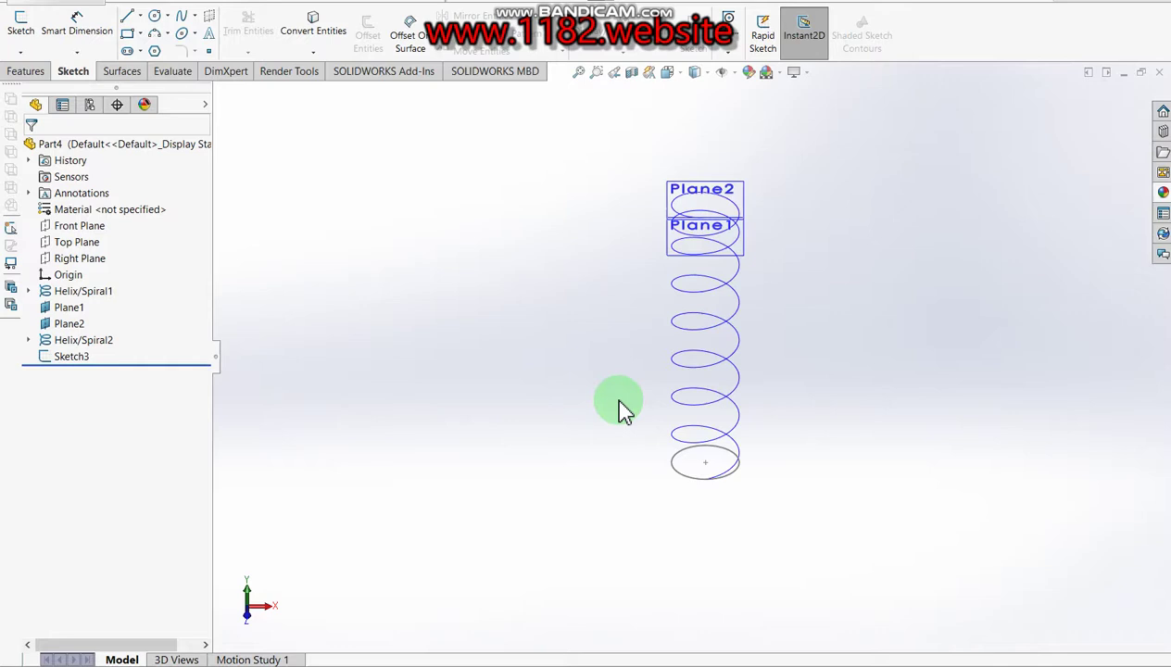
click(50, 360)
click(30, 72)
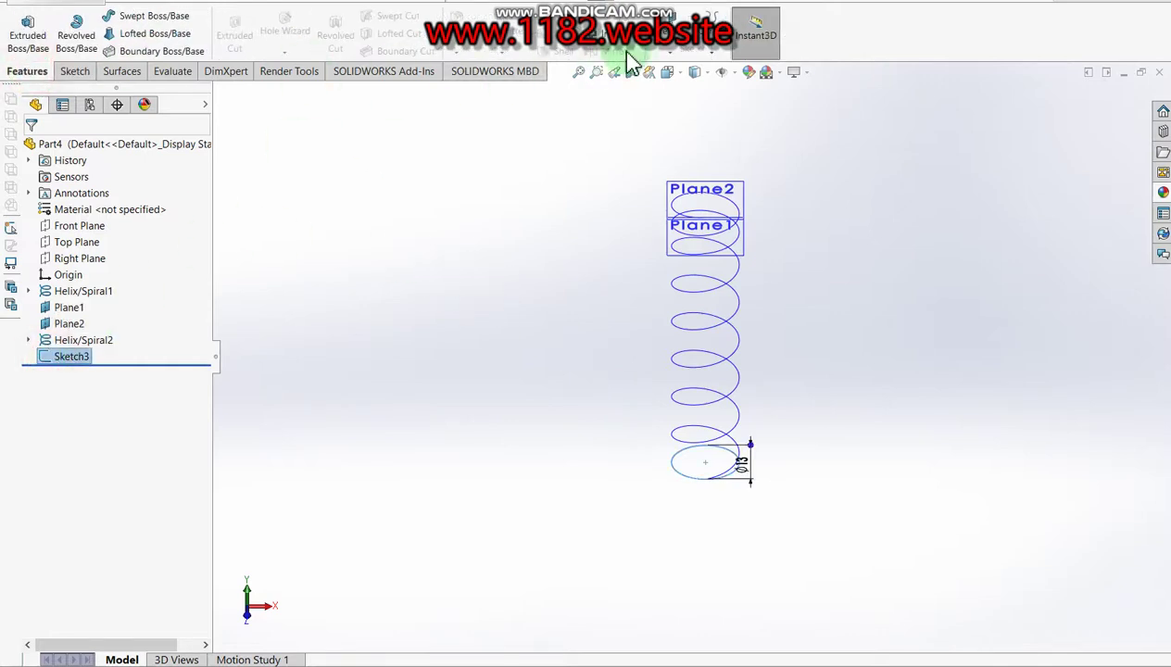
Start a helix on Sketch3, set to clockwise and reversed to run downward
click(677, 59)
click(712, 52)
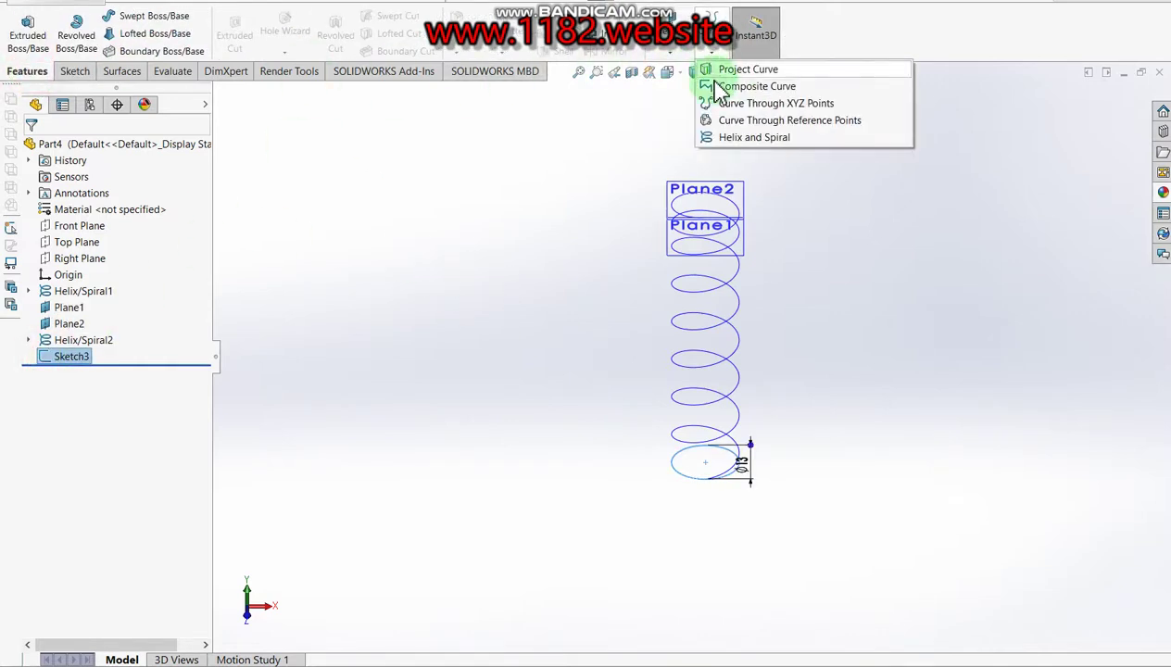
click(728, 138)
click(61, 391)
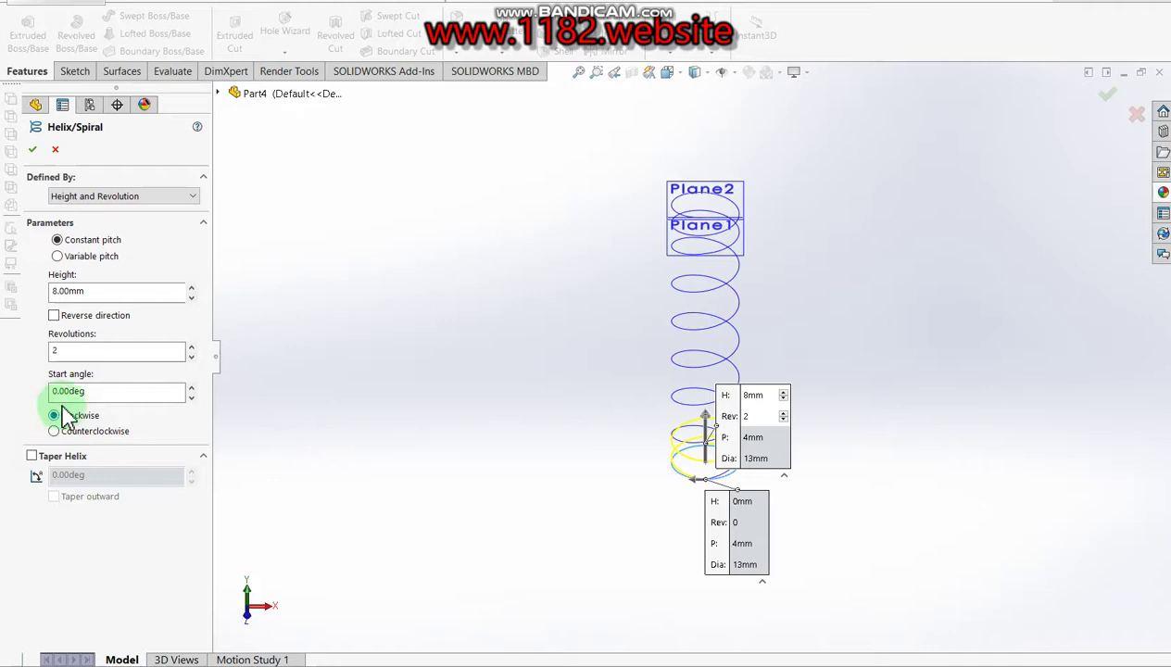
click(54, 315)
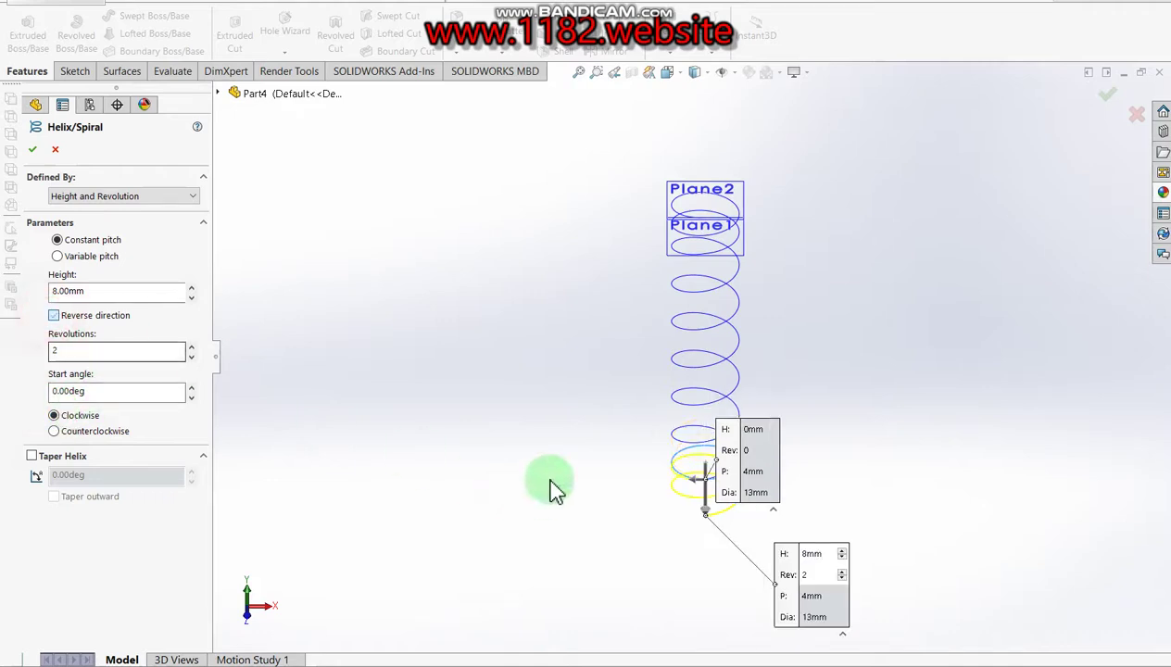
Accept the 8 mm, 2-revolution downward helix and clear the selection
scroll(723, 480, down, 3)
scroll(718, 477, down, 1)
scroll(695, 472, down, 2)
click(673, 500)
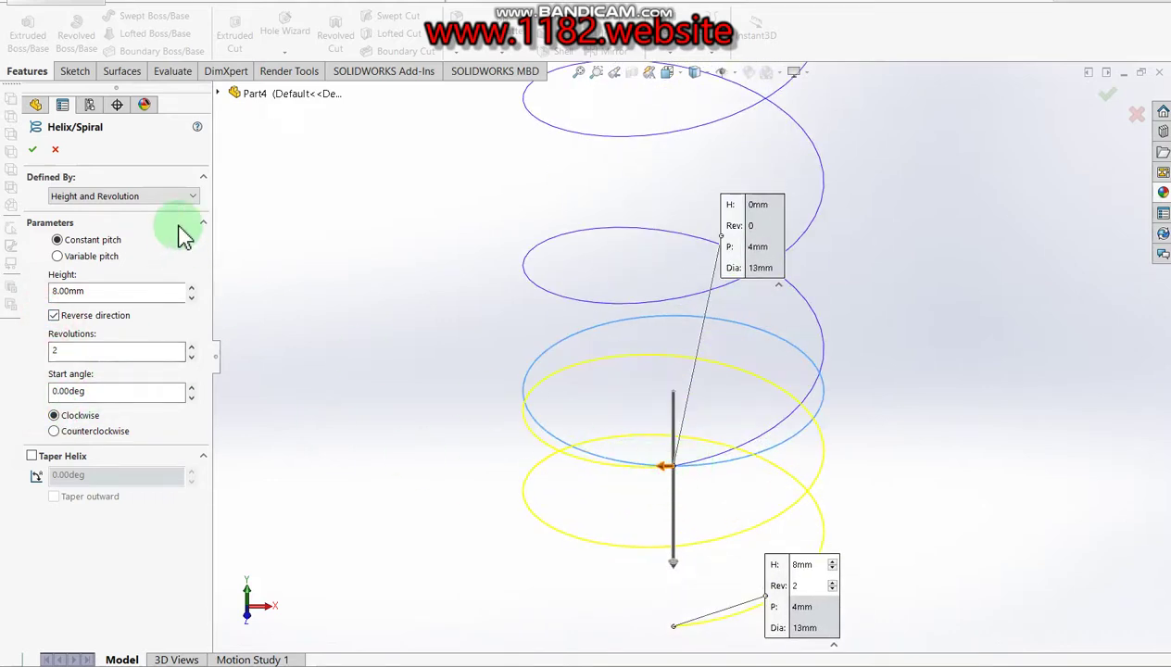
click(34, 152)
scroll(557, 350, up, 3)
scroll(704, 408, down, 2)
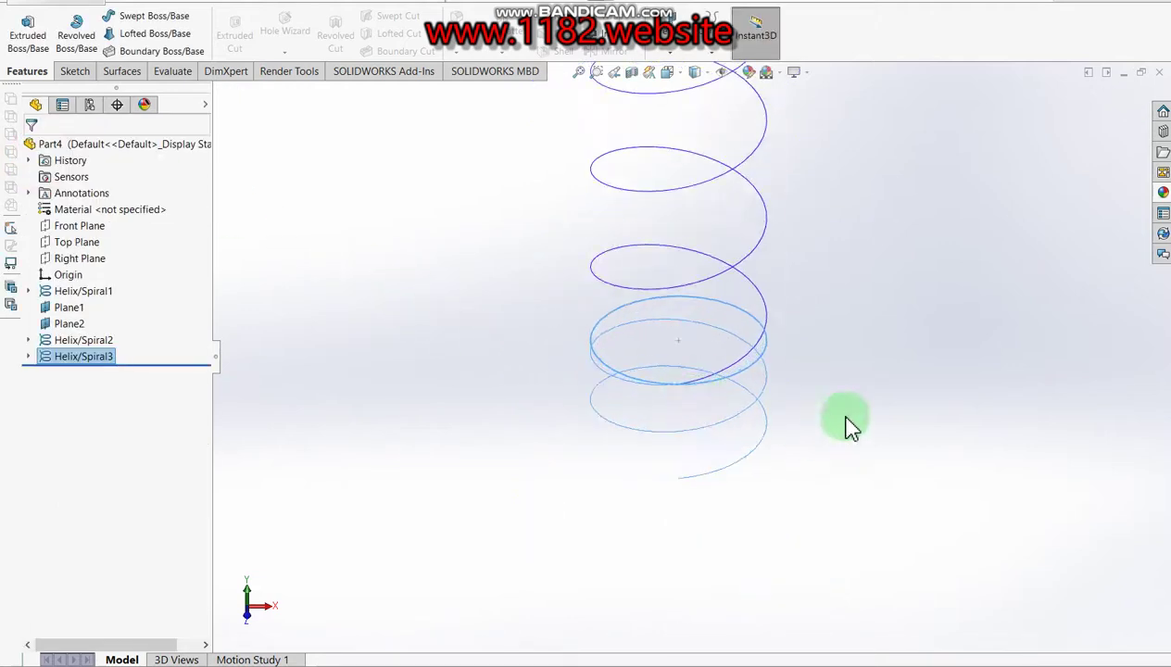
click(863, 388)
scroll(649, 384, up, 3)
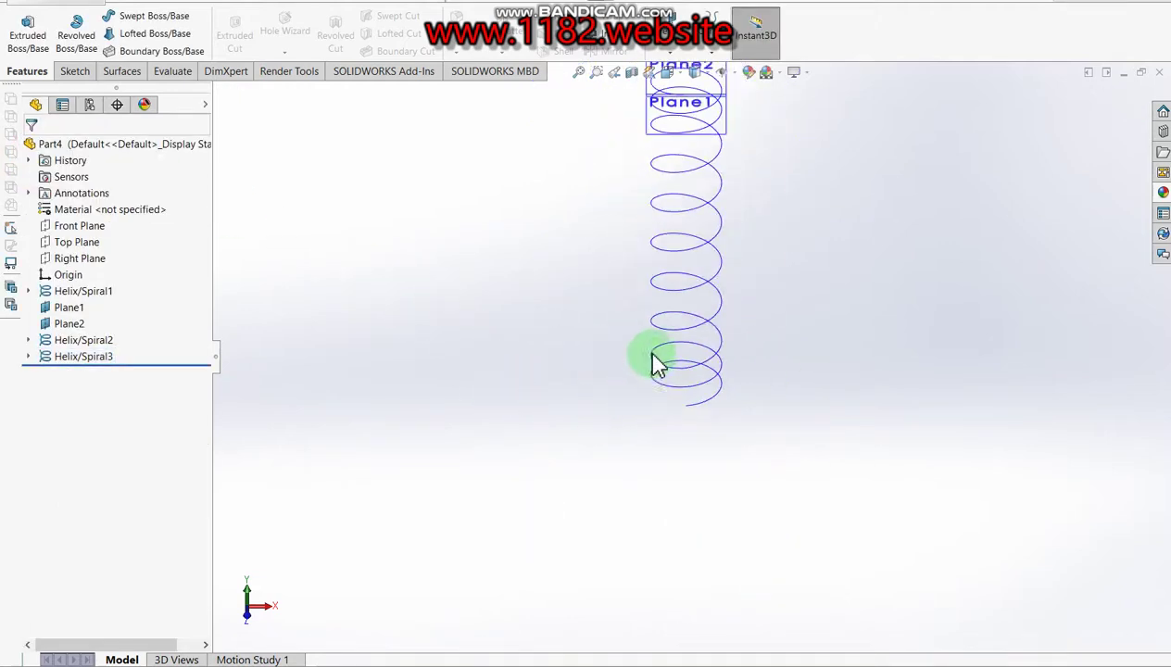
Select Helix/Spiral1, 2 and 3 and join them with Composite Curve into CompCurve1
scroll(654, 361, up, 1)
click(80, 345)
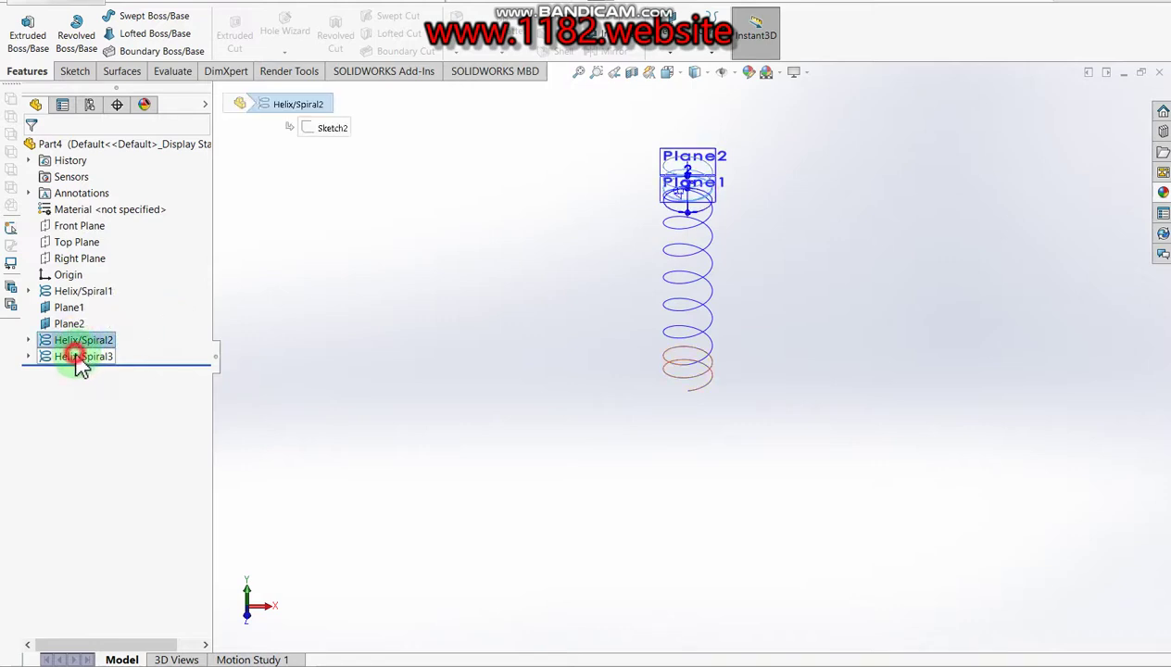
ctrl+click(80, 360)
ctrl+click(72, 292)
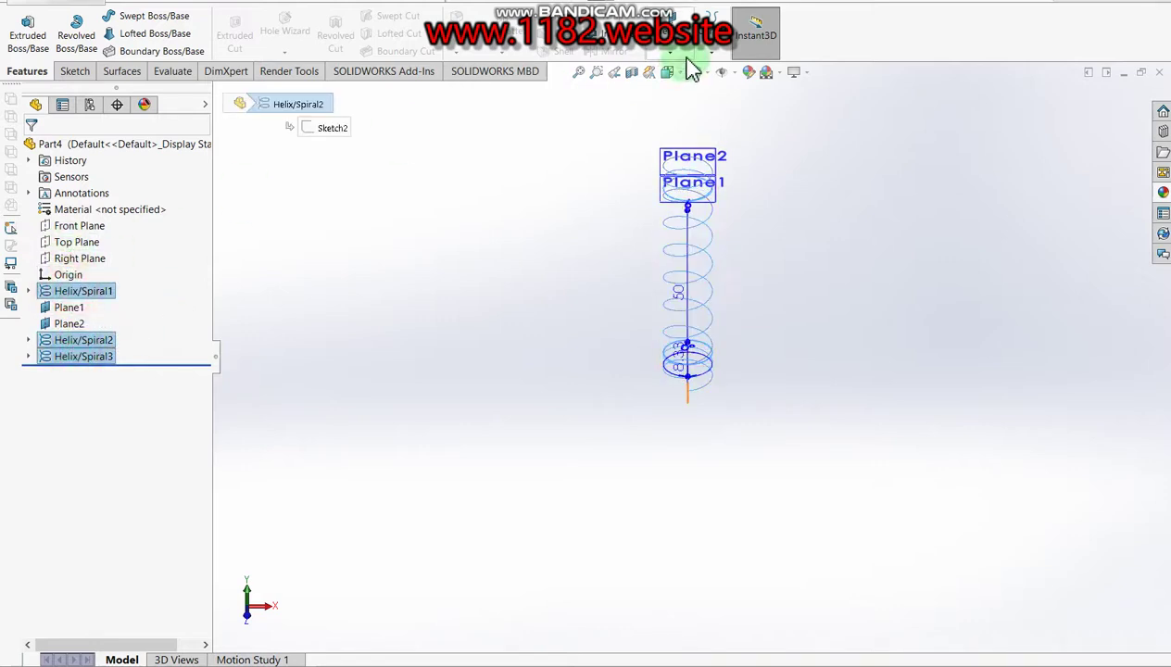
click(715, 52)
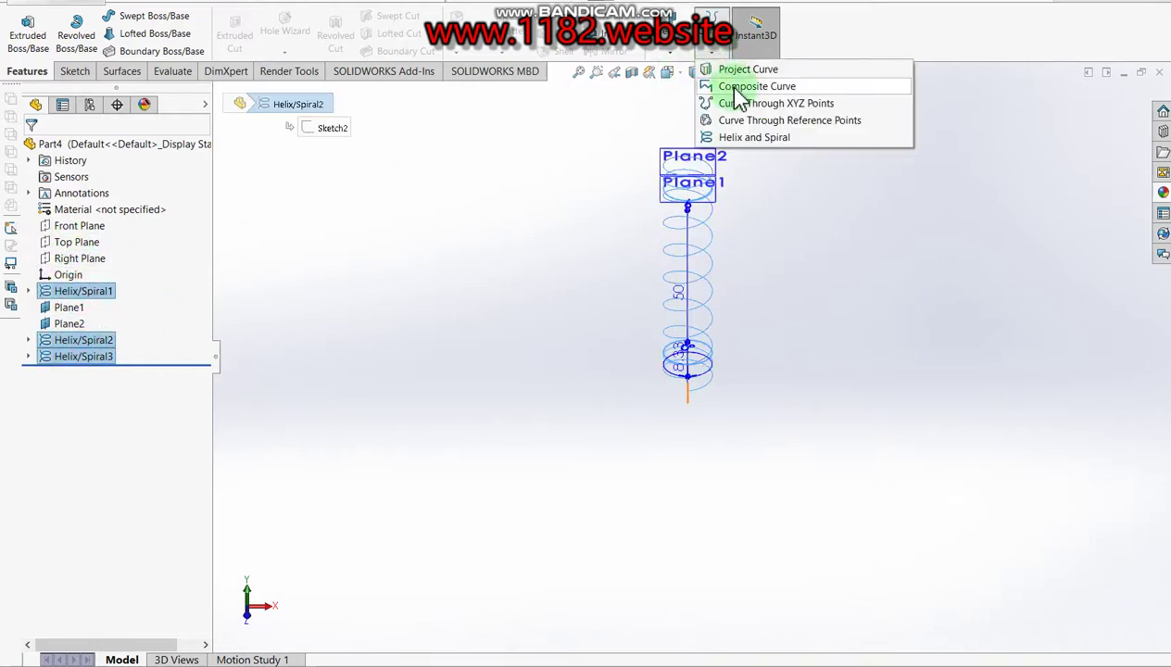
click(746, 139)
click(1117, 115)
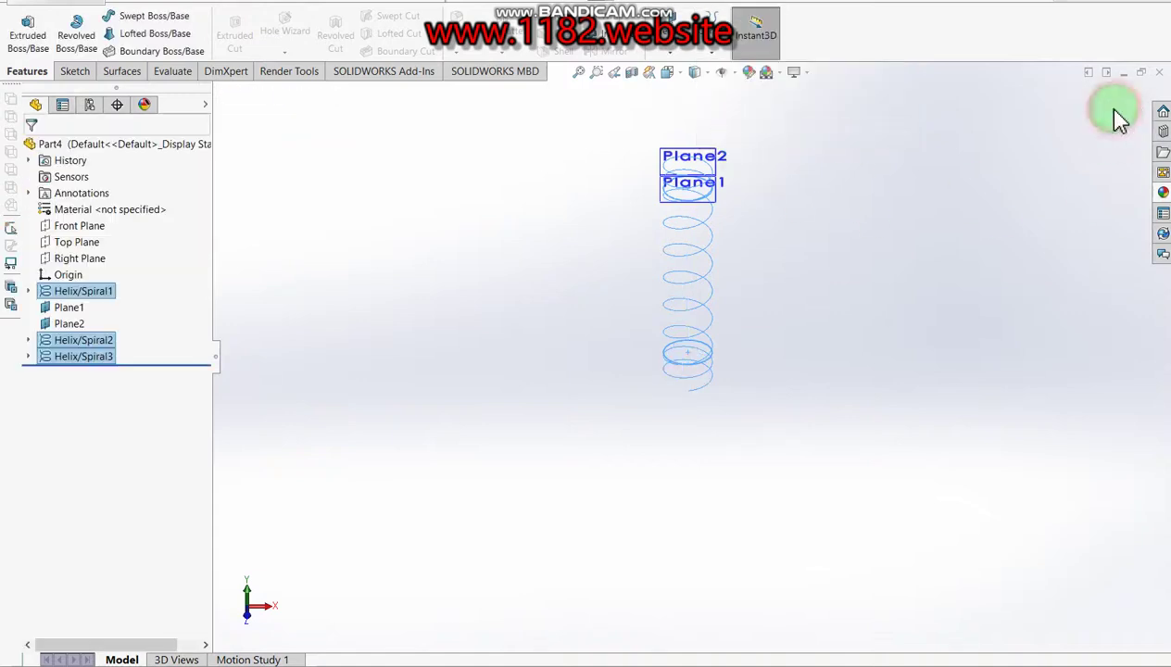
click(715, 63)
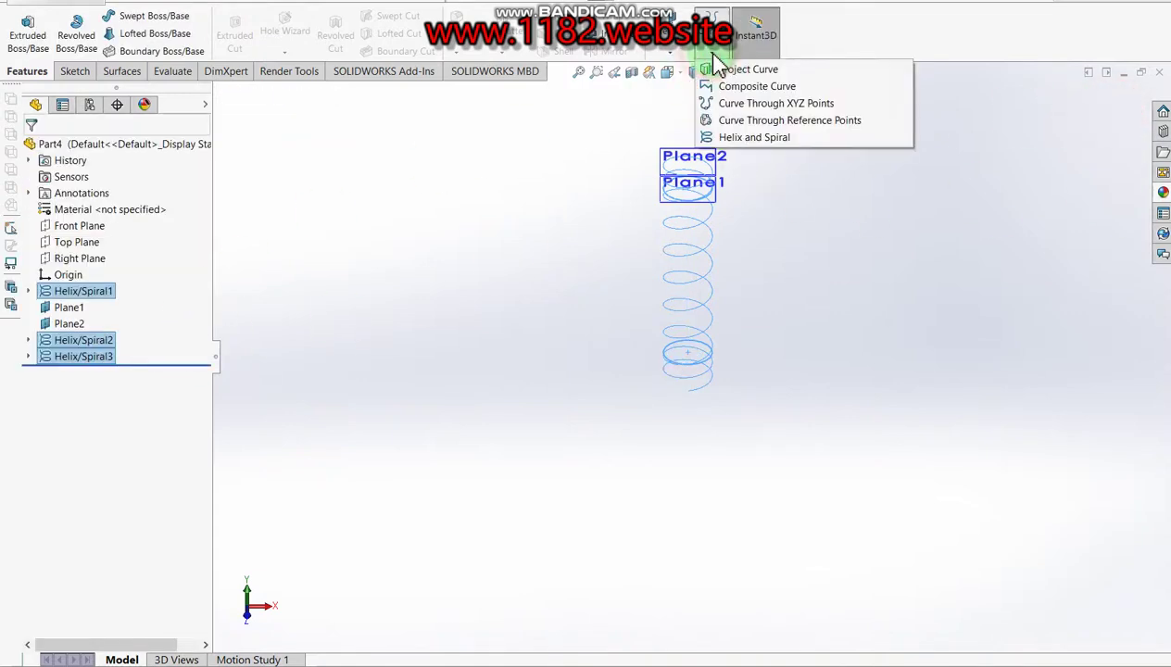
click(736, 85)
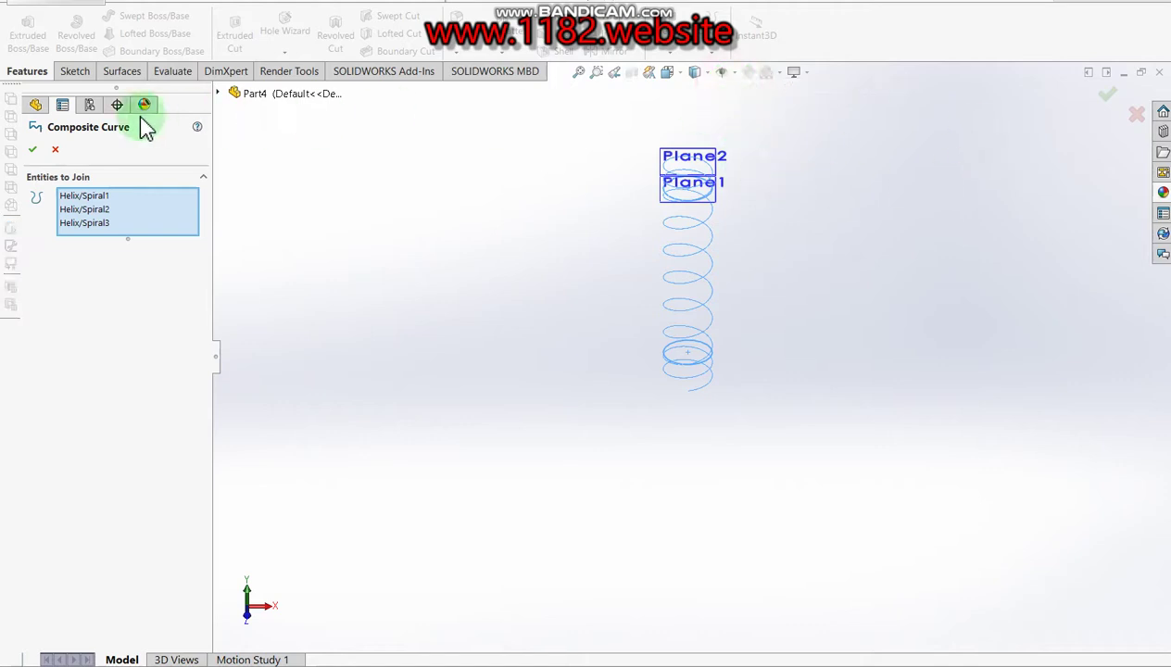
click(33, 150)
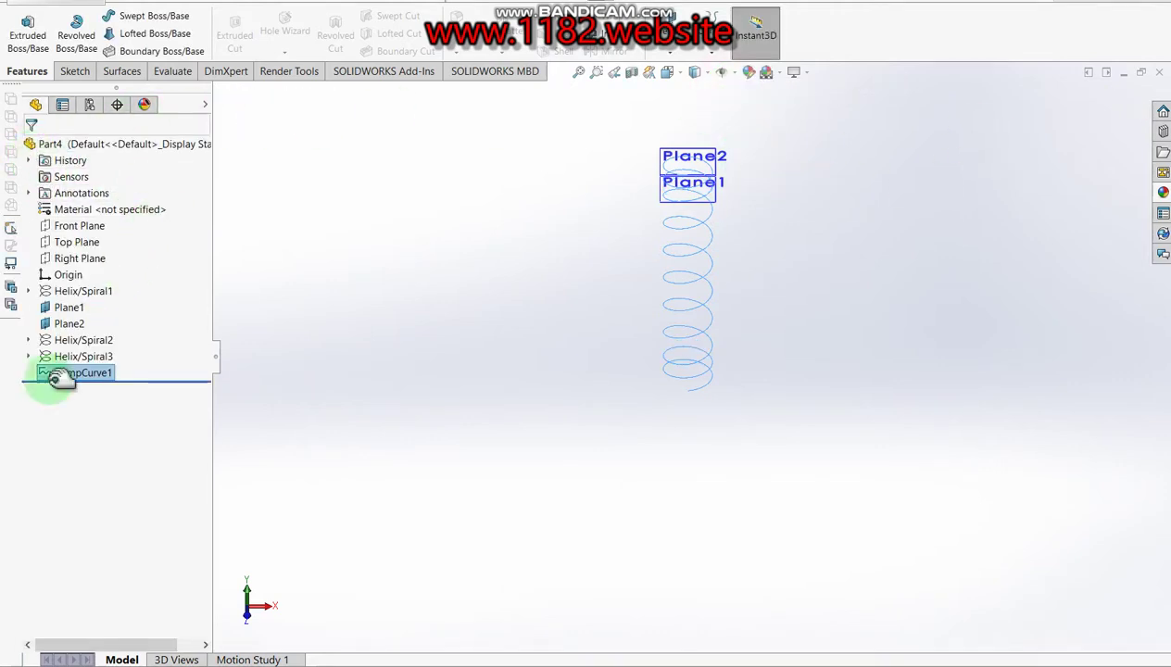
click(313, 292)
scroll(784, 197, down, 1)
Hide Plane1 from the feature tree and select the Right Plane
scroll(784, 202, down, 3)
scroll(778, 204, down, 2)
click(69, 323)
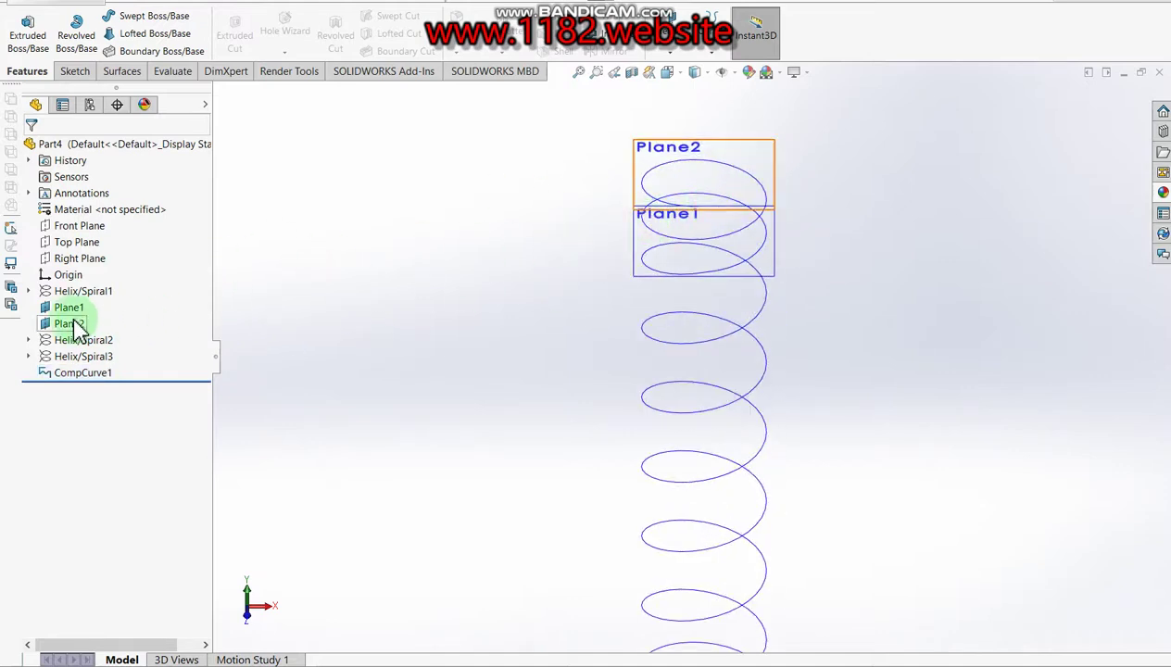
right_click(69, 322)
click(57, 306)
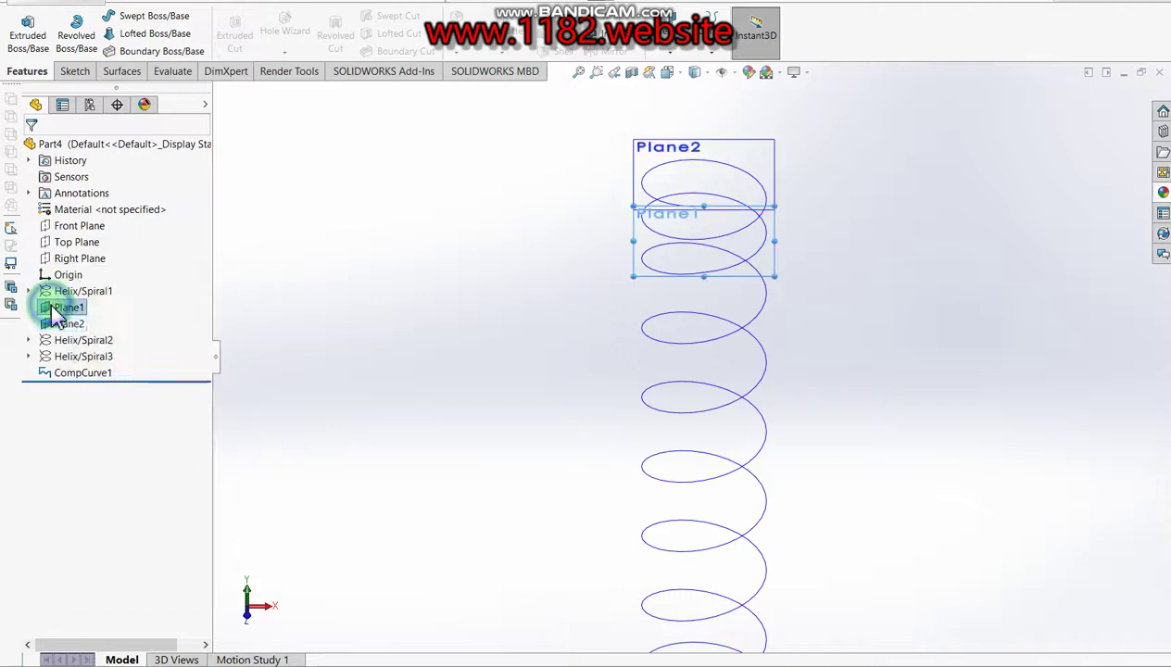
right_click(48, 307)
click(82, 286)
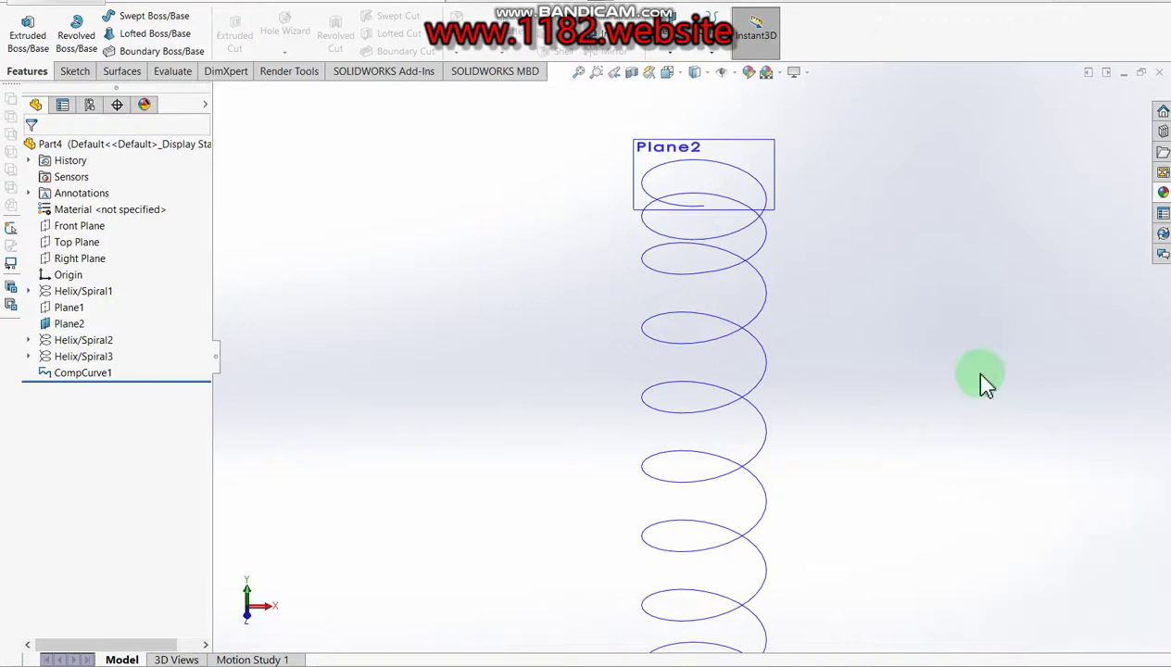
click(88, 261)
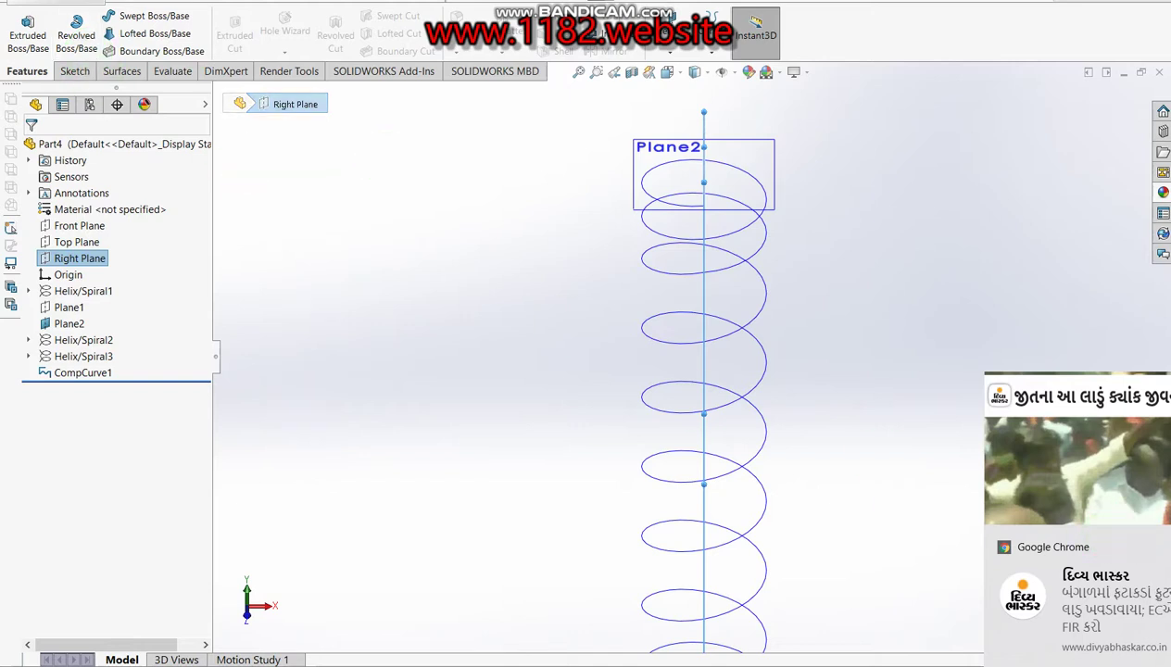
click(79, 72)
Start a sketch on the Right Plane and draw a small circle at the helix's top end
click(20, 28)
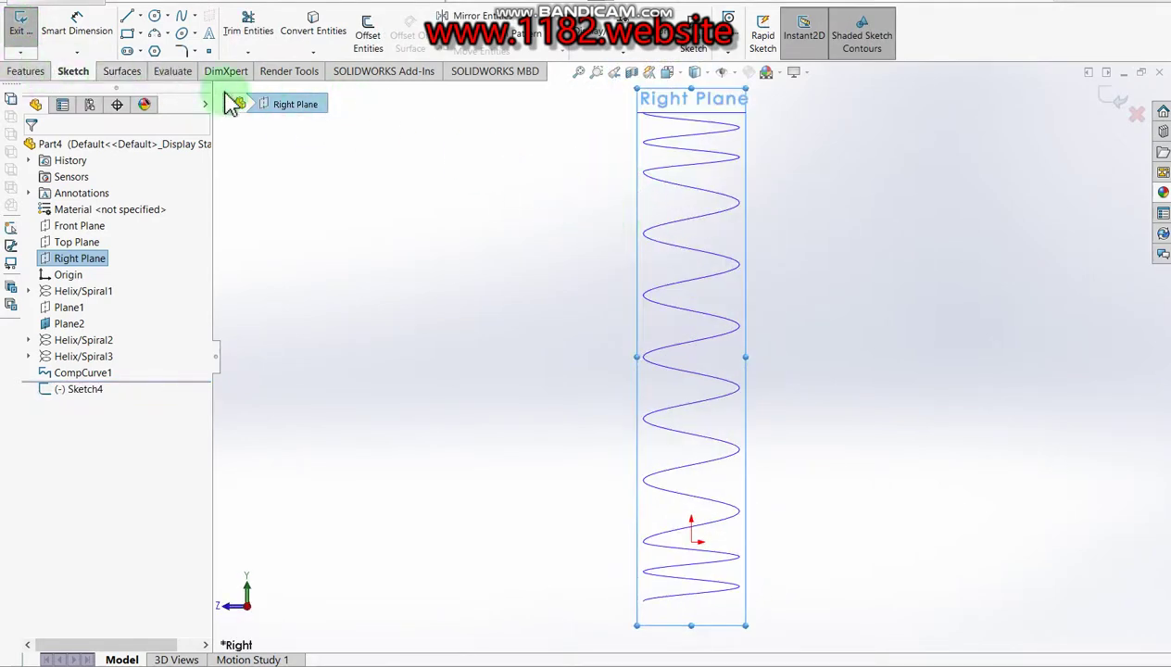
click(156, 21)
scroll(695, 226, down, 2)
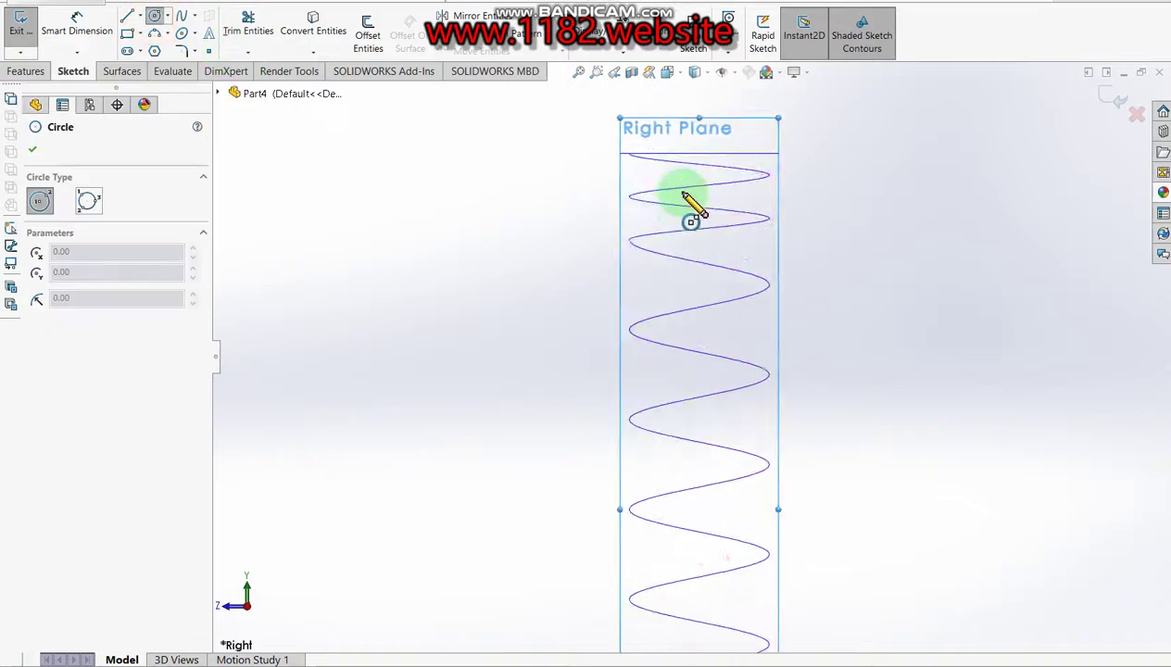
scroll(686, 208, down, 2)
scroll(633, 161, down, 3)
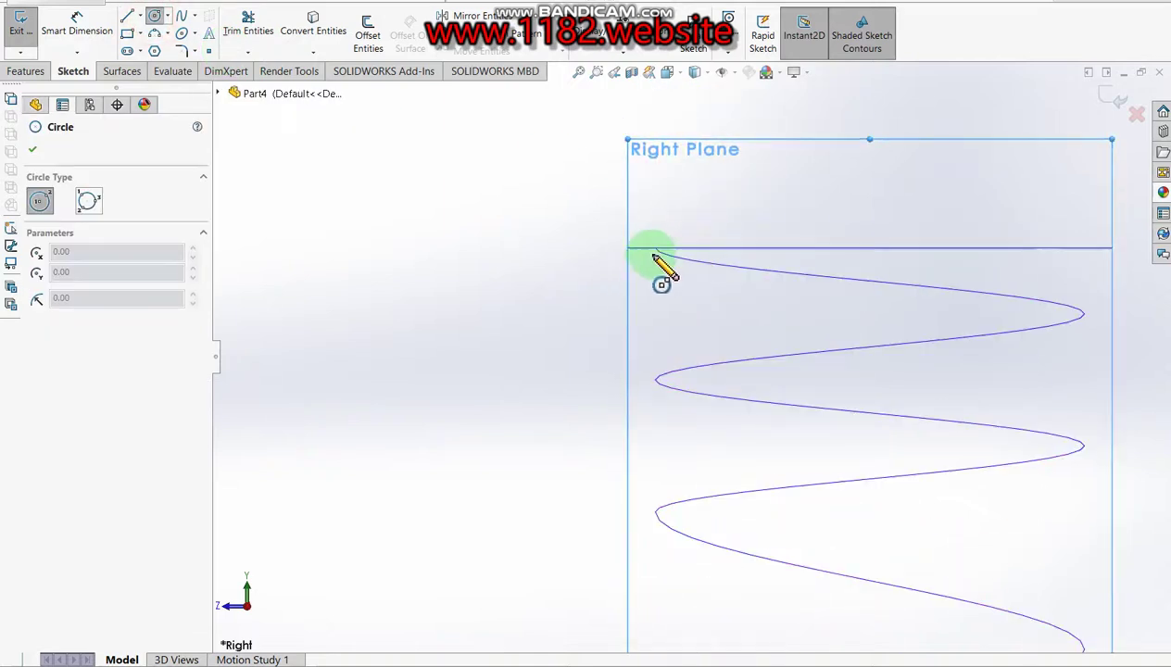
drag(653, 269, 681, 274)
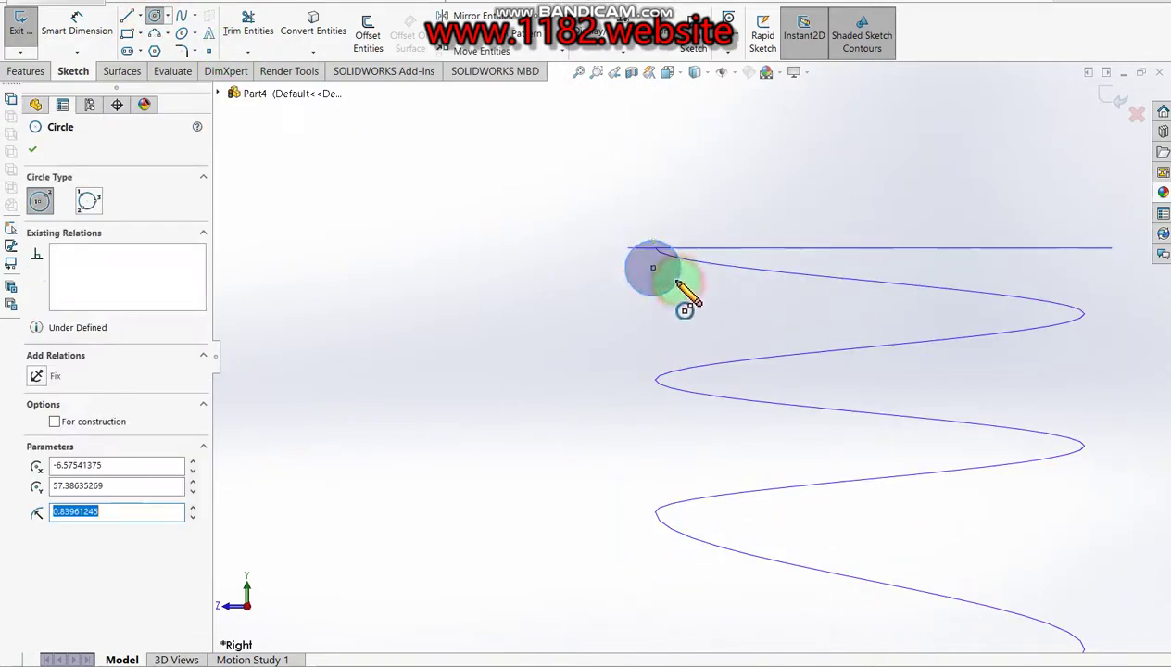
Dimension the profile circle to 3 mm diameter and select its centre point
click(72, 20)
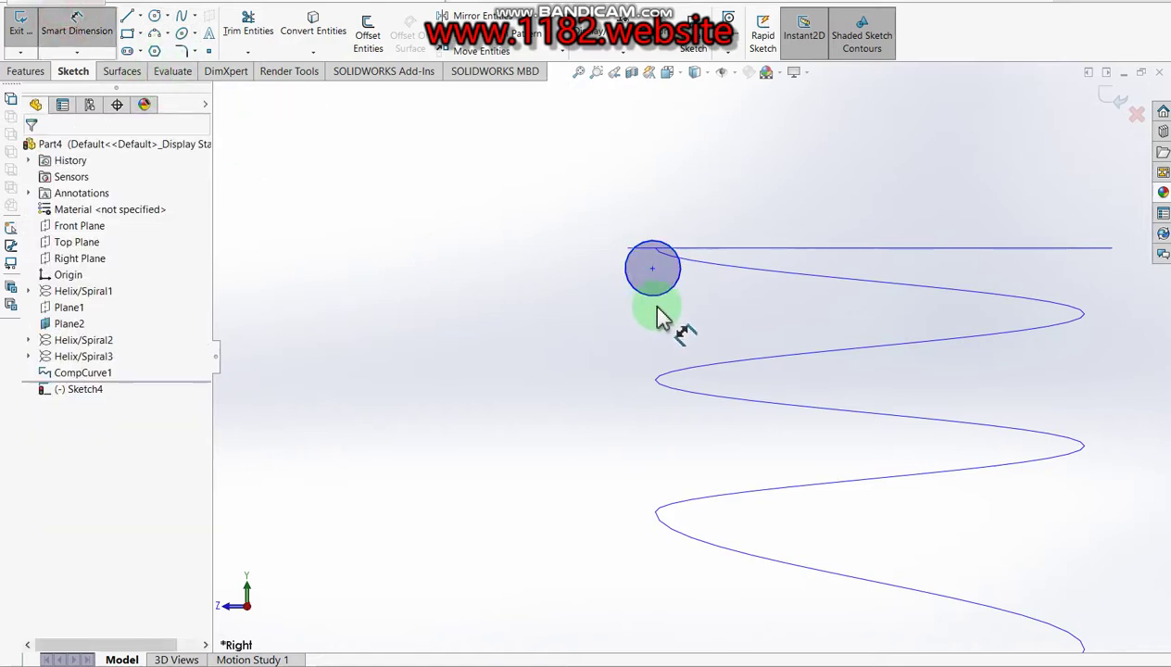
click(649, 297)
click(572, 308)
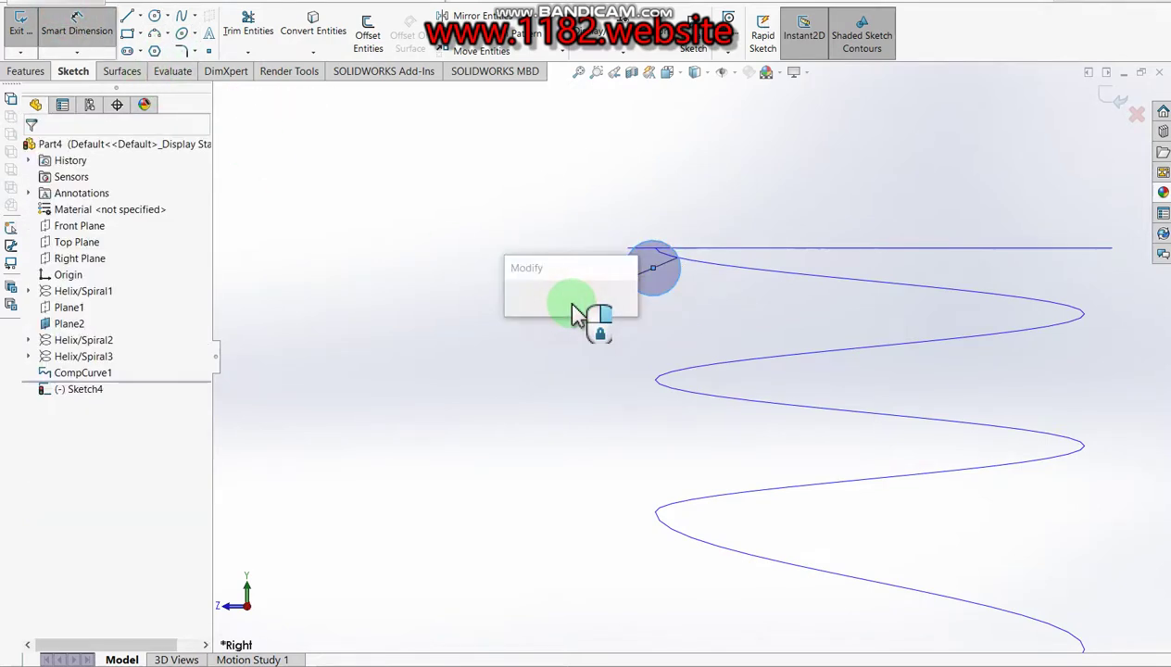
text(3)
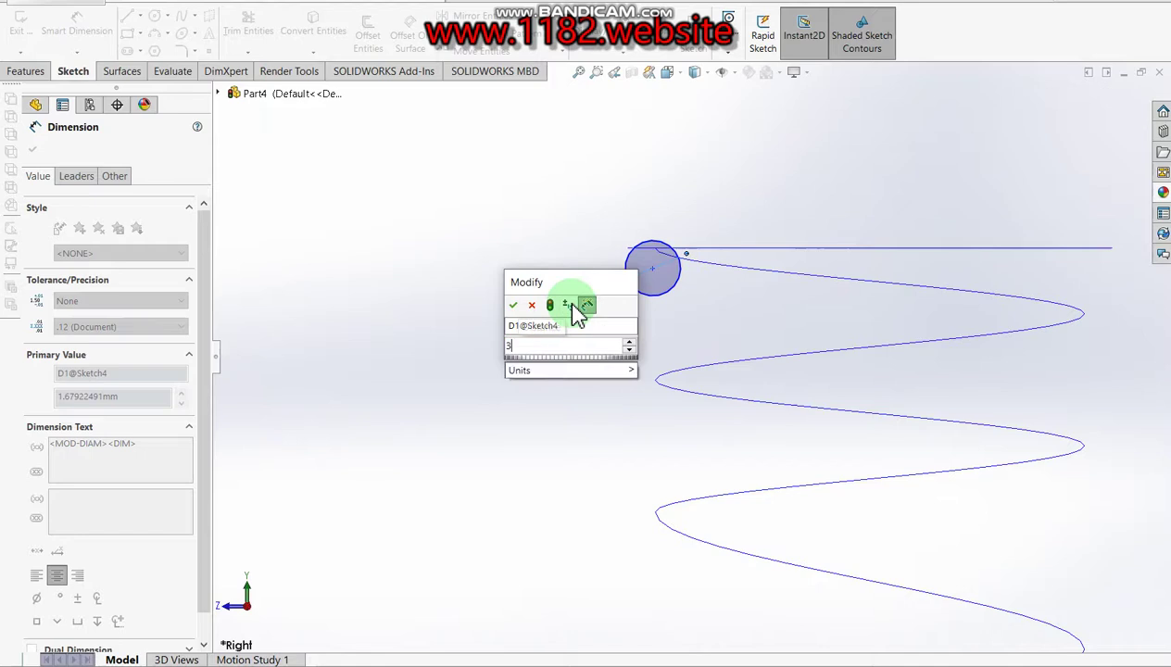
key(Return)
click(667, 319)
scroll(719, 334, up, 3)
scroll(815, 418, up, 2)
scroll(695, 363, down, 3)
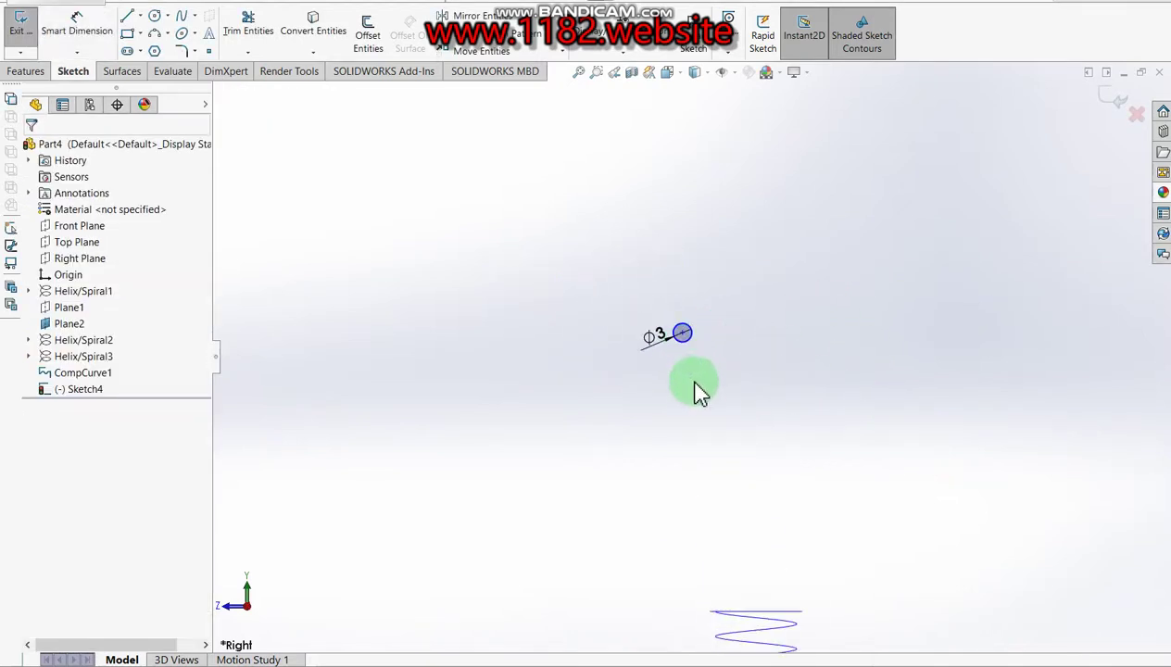
click(683, 335)
ctrl+middle_drag(705, 497, 683, 407)
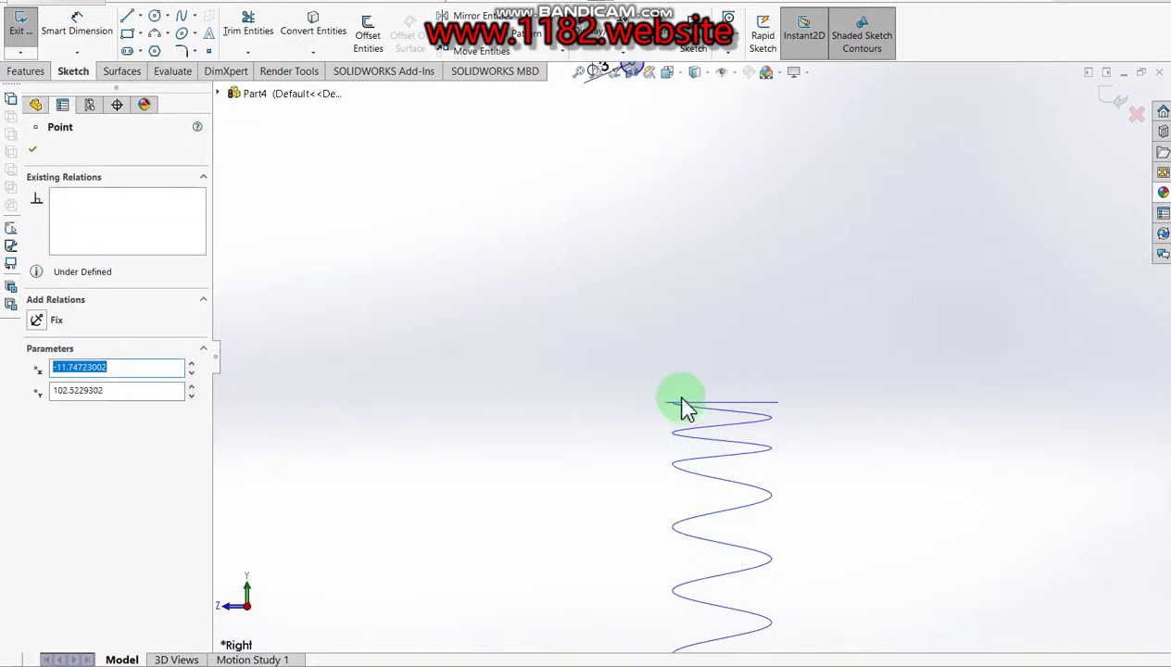
Make the 3 mm circle's centre coincident with the helix end and exit Sketch4
ctrl+click(698, 413)
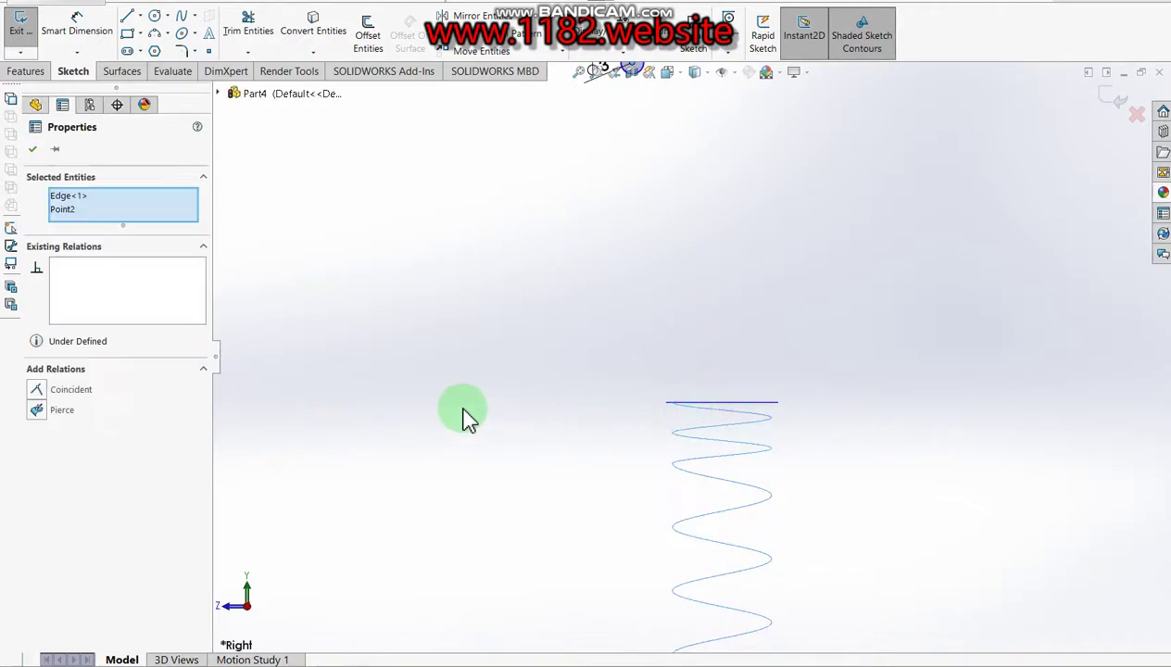
click(37, 390)
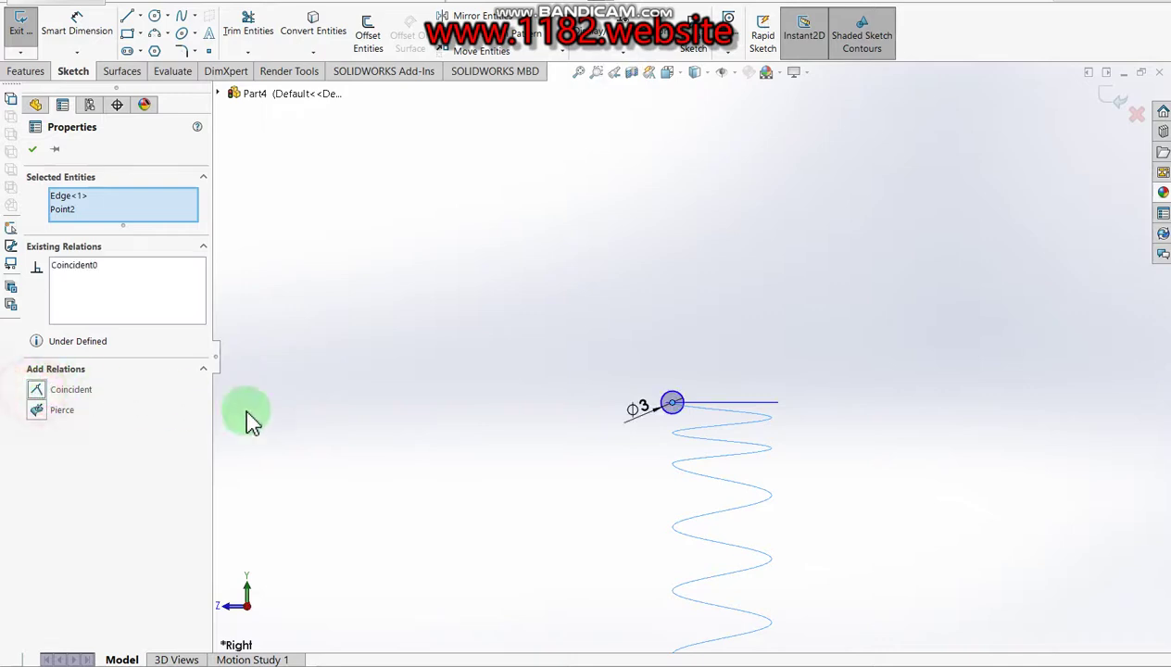
click(32, 151)
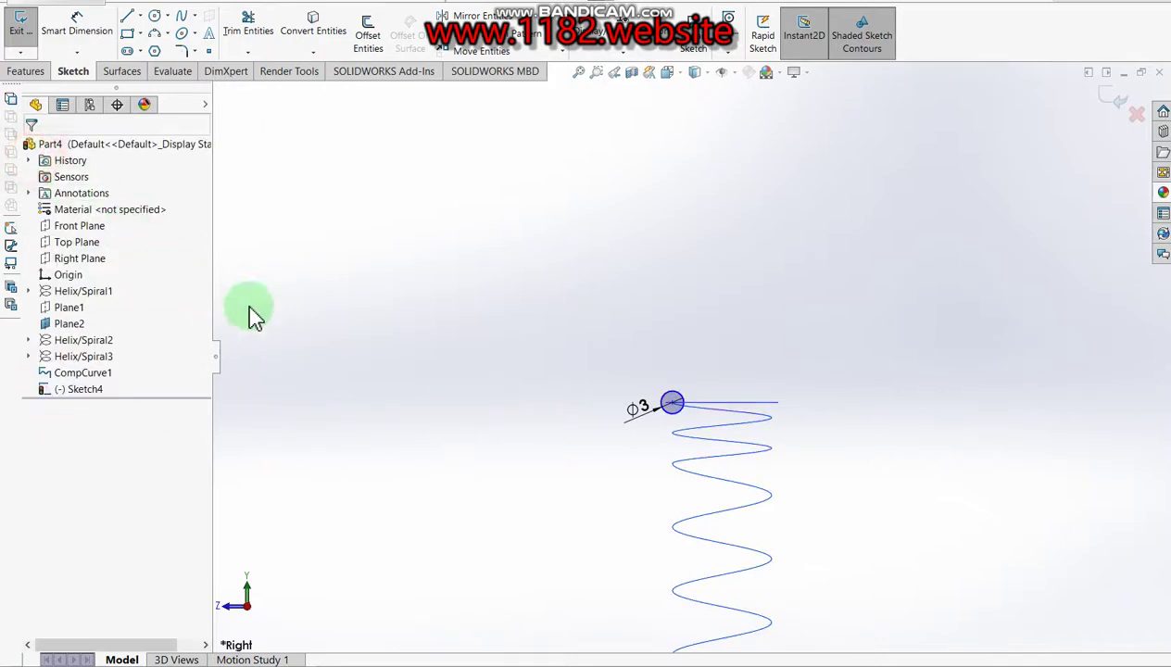
click(1112, 98)
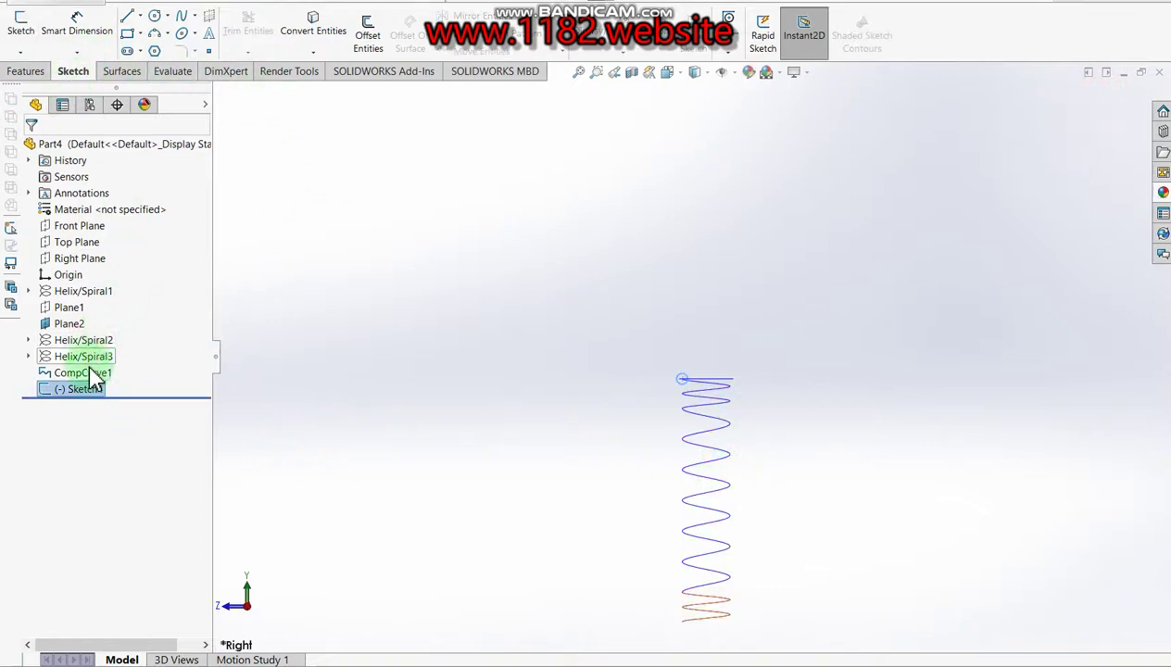
ctrl+click(97, 389)
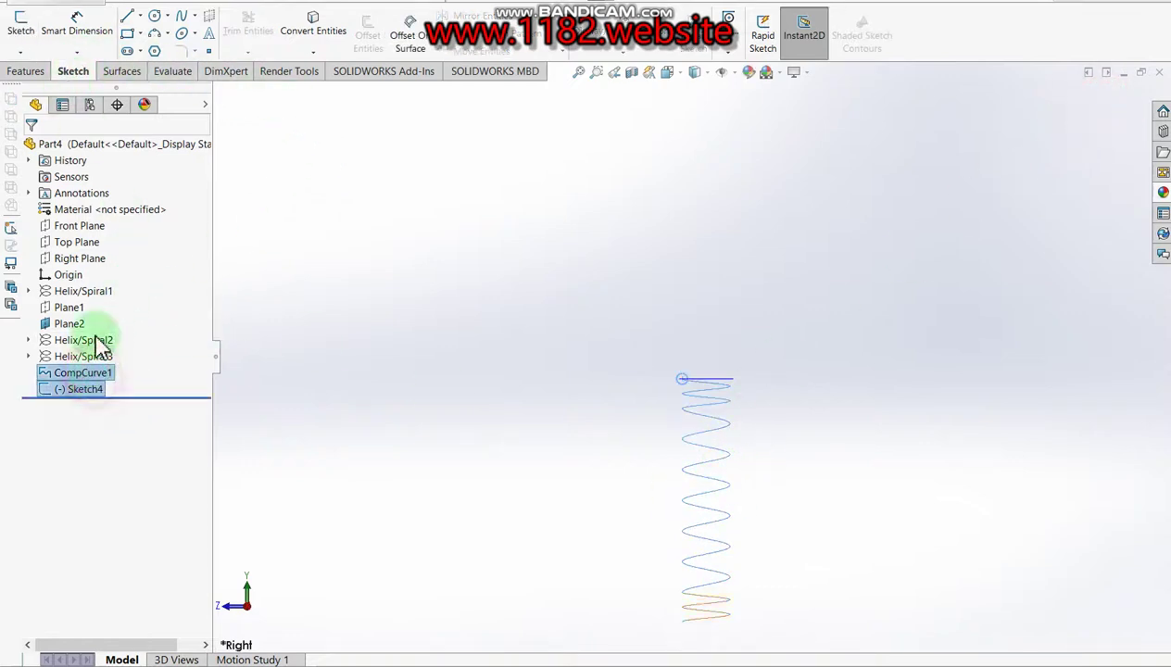
Sweep the Sketch4 circle along CompCurve1 to create the solid spring Sweep1
click(27, 74)
click(150, 14)
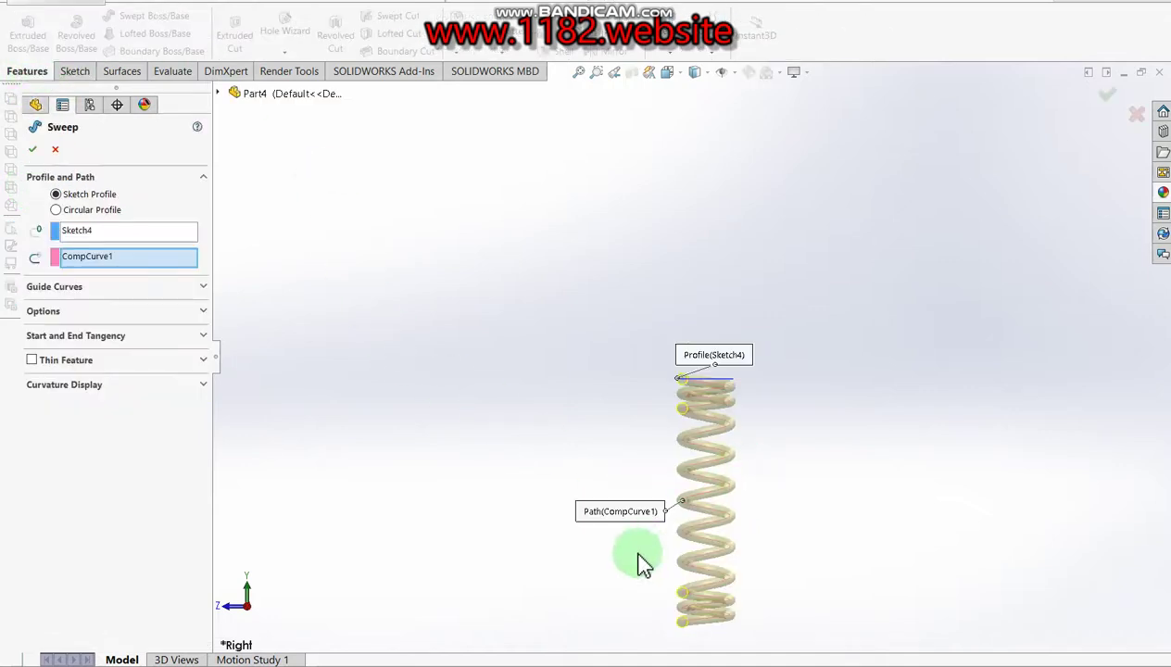
scroll(713, 560, down, 2)
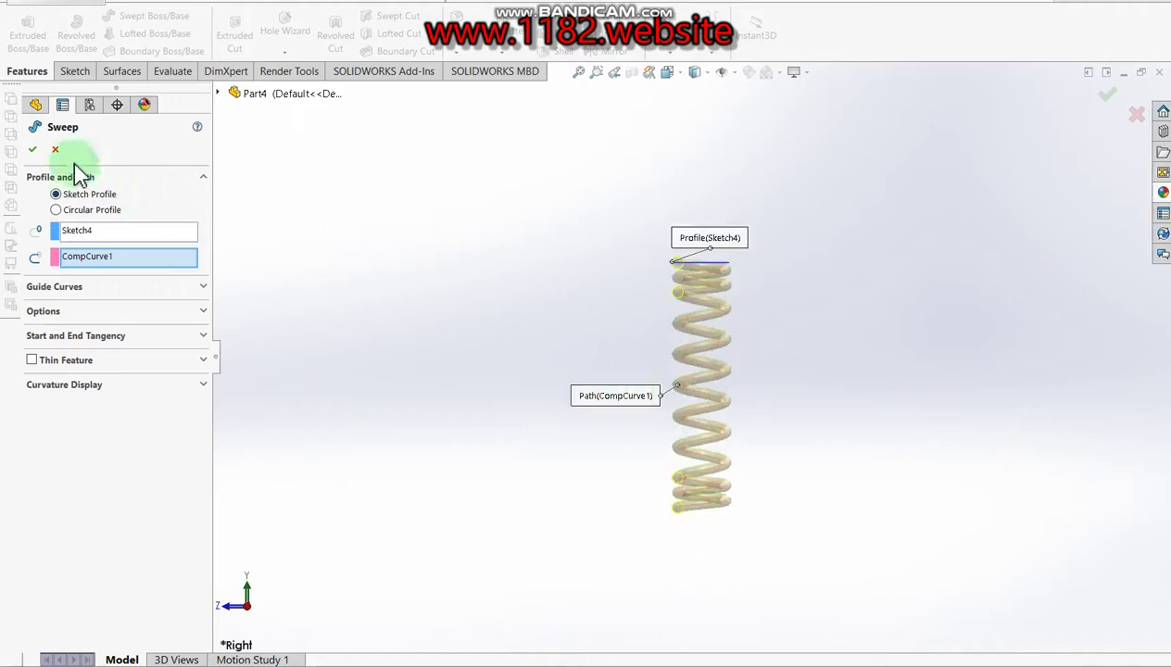
click(35, 150)
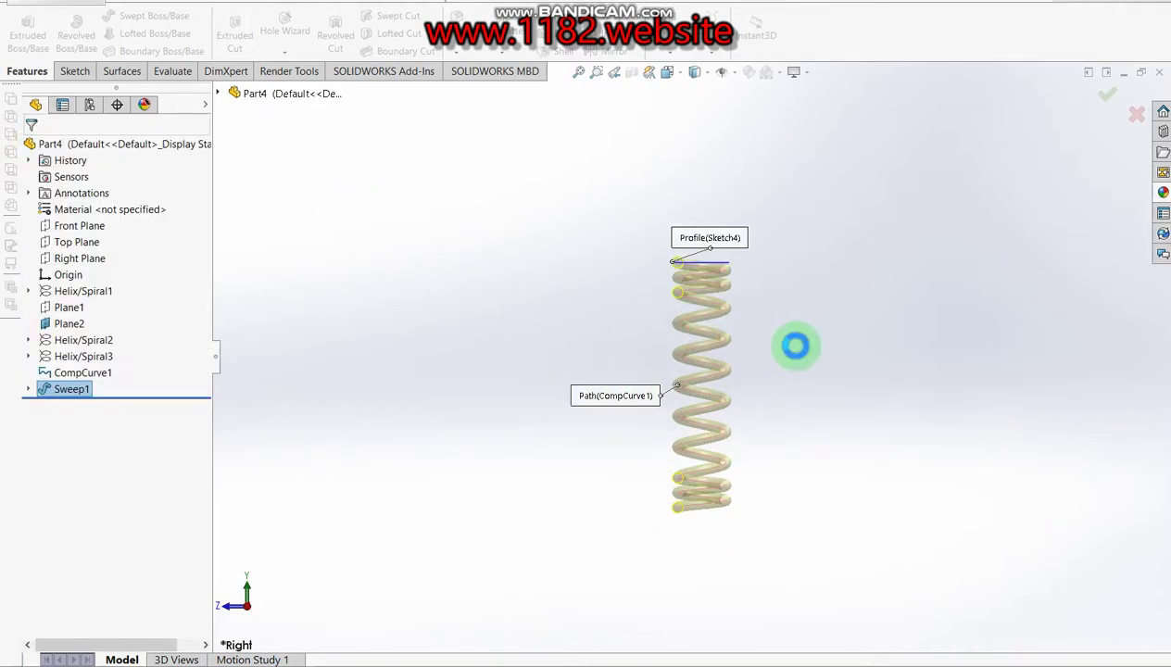
Clear the selection and bring up the CompCurve1 context menu
click(781, 371)
click(758, 400)
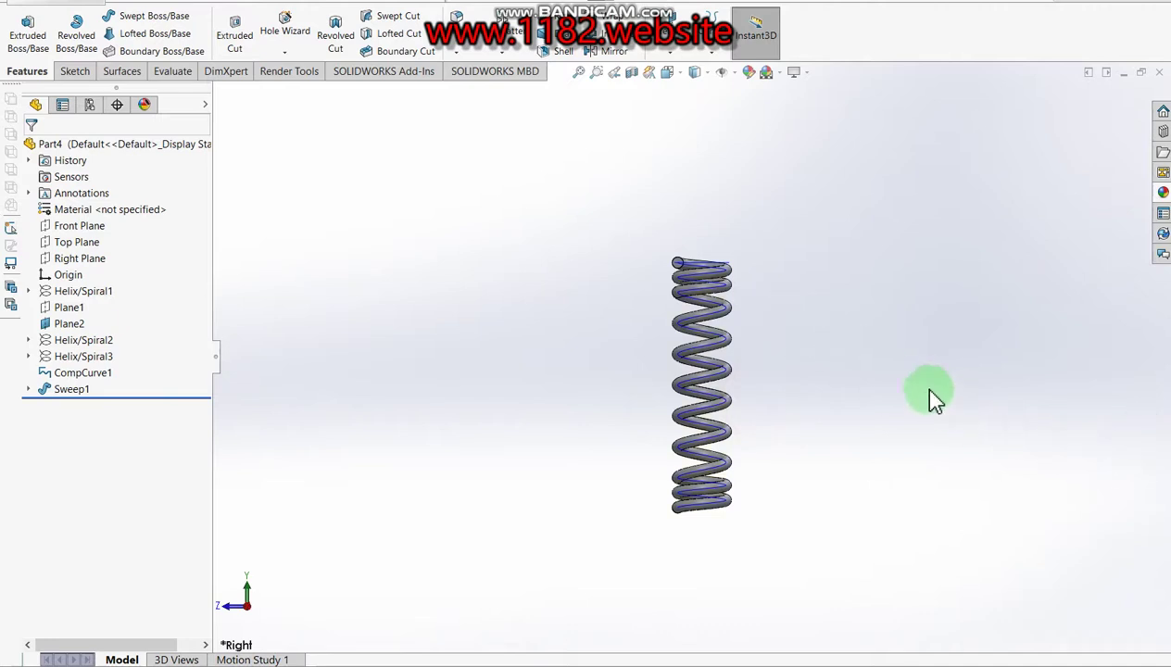
right_click(77, 381)
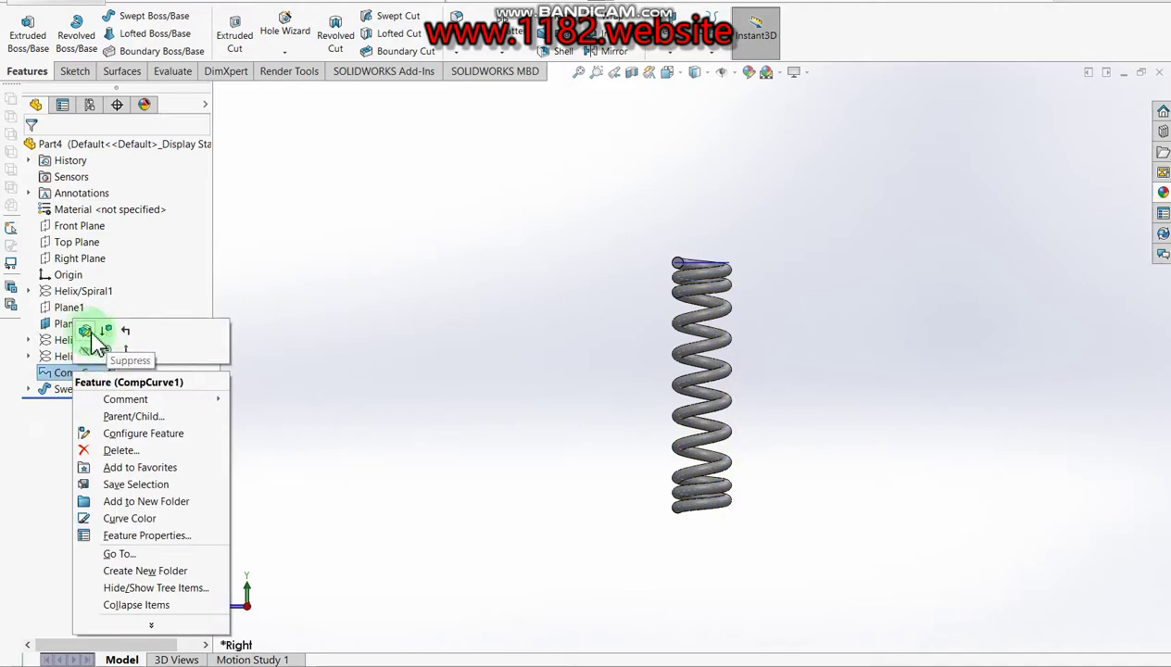
Start Sketch5 on Plane2 at the spring's top end
click(632, 254)
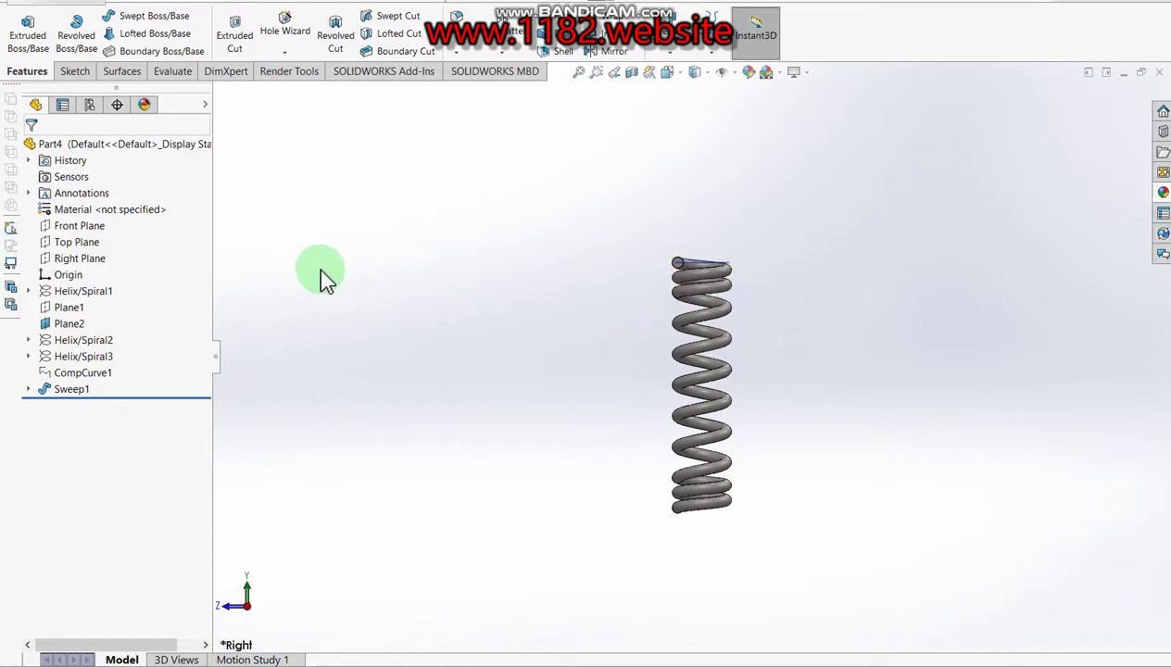
click(73, 323)
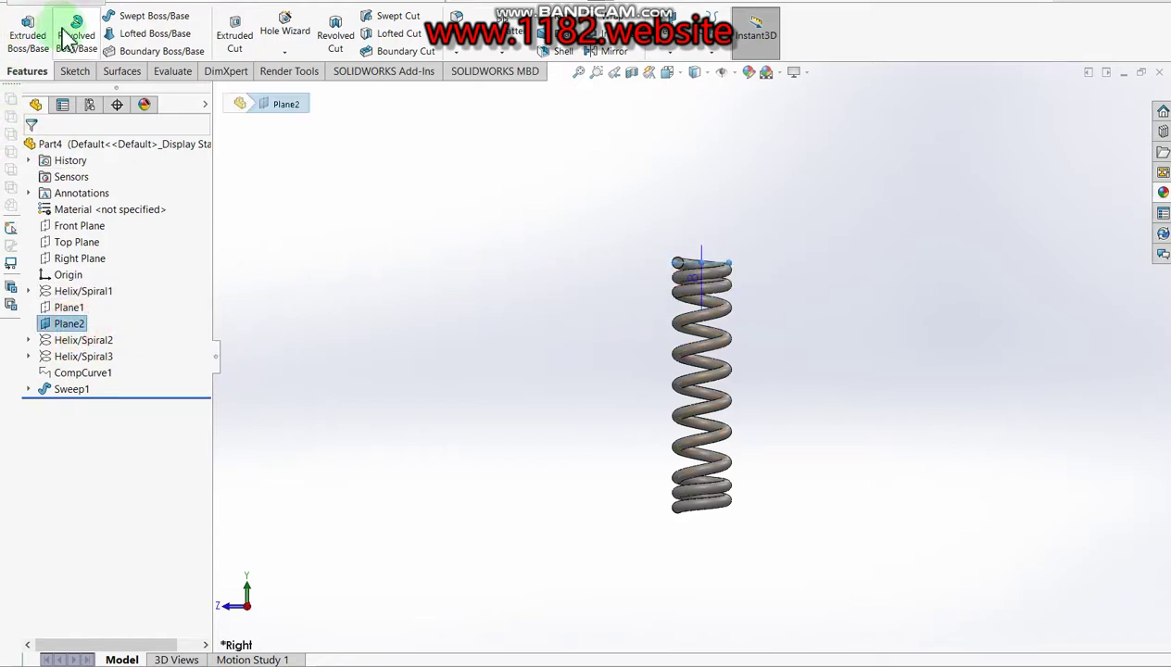
click(246, 44)
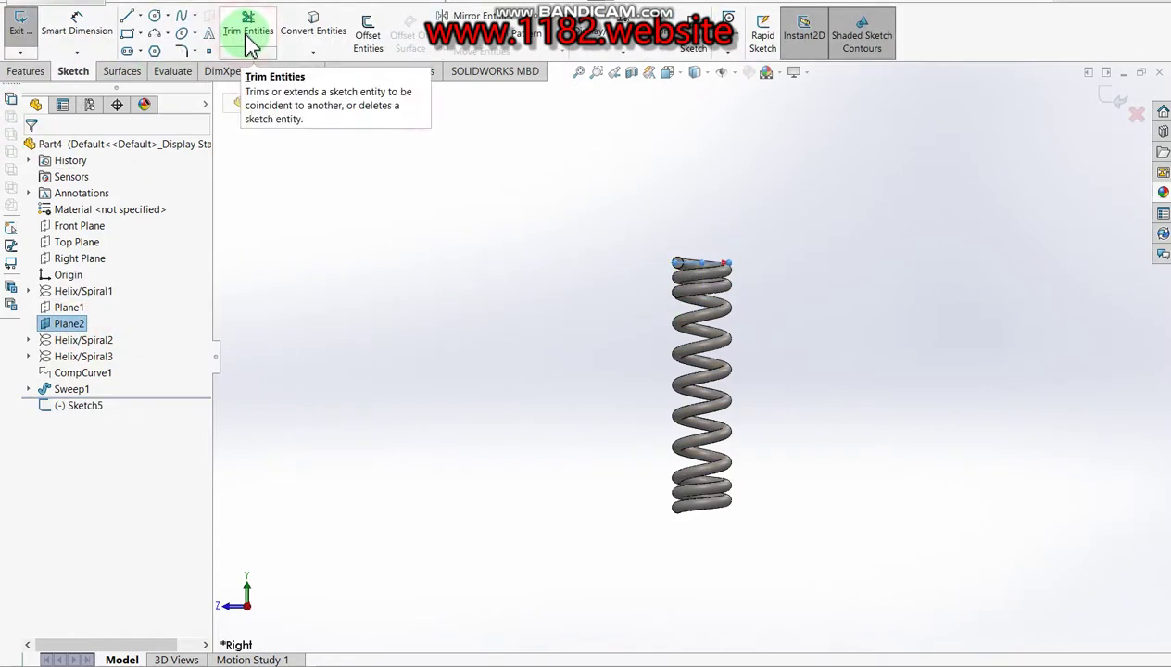
Draw a circle centred on the spring axis, large enough to enclose the coil
click(157, 16)
click(691, 353)
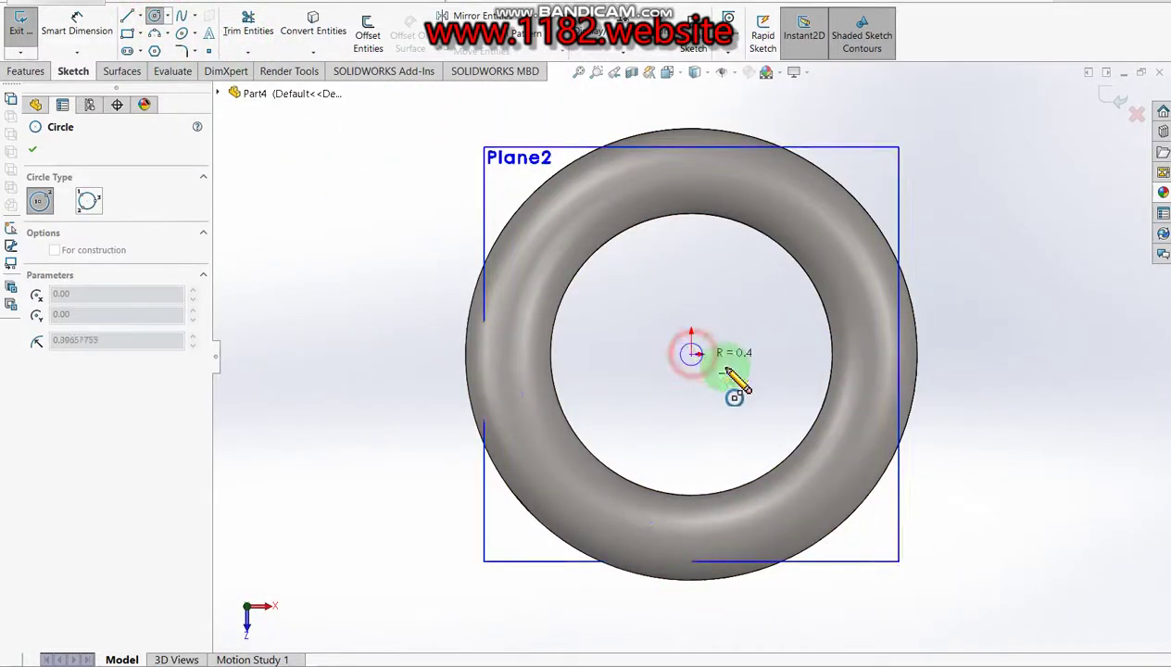
click(1017, 393)
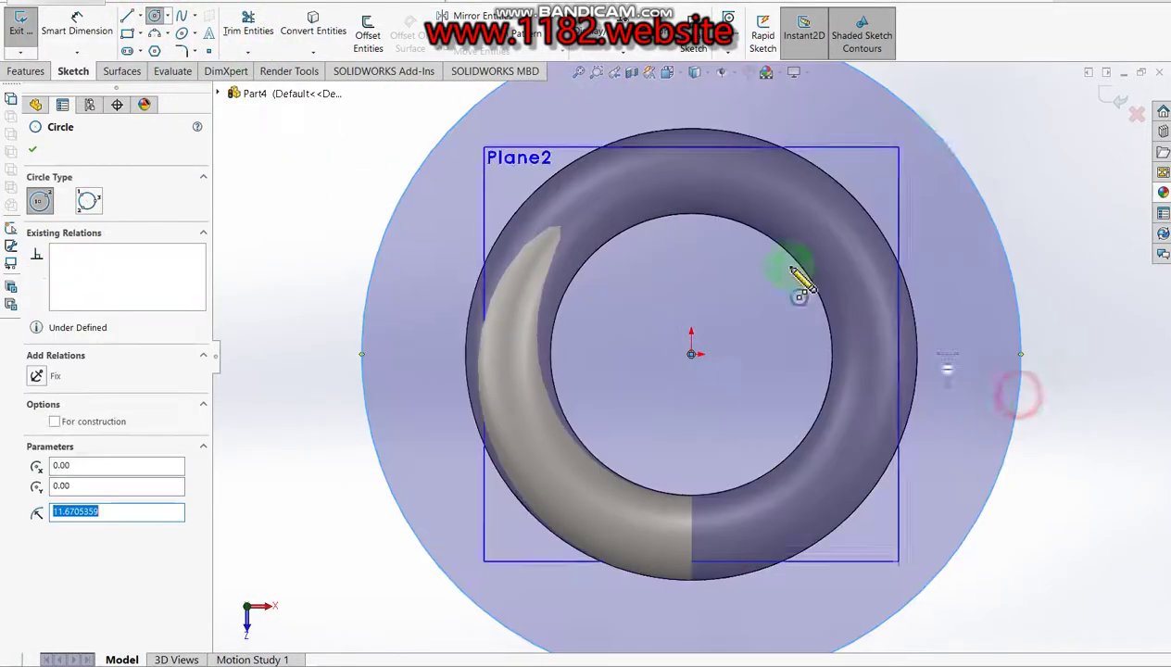
Make a reversed 10 mm extruded cut from the circle to square off the top end
click(1108, 94)
right_drag(1006, 130, 1002, 203)
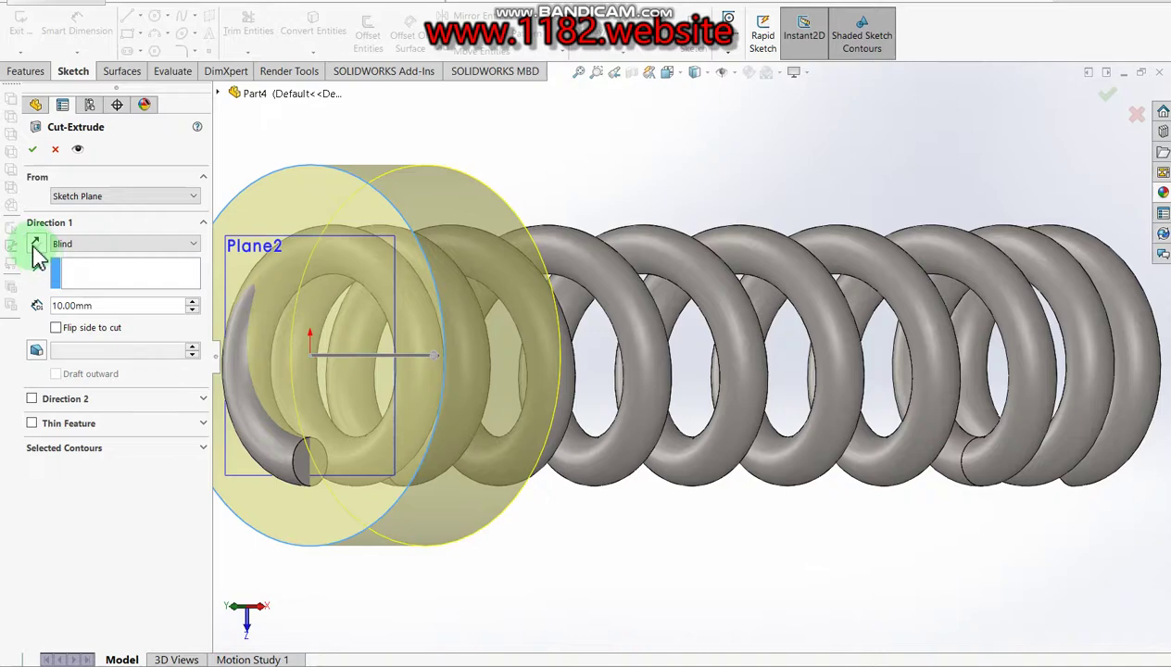
click(36, 244)
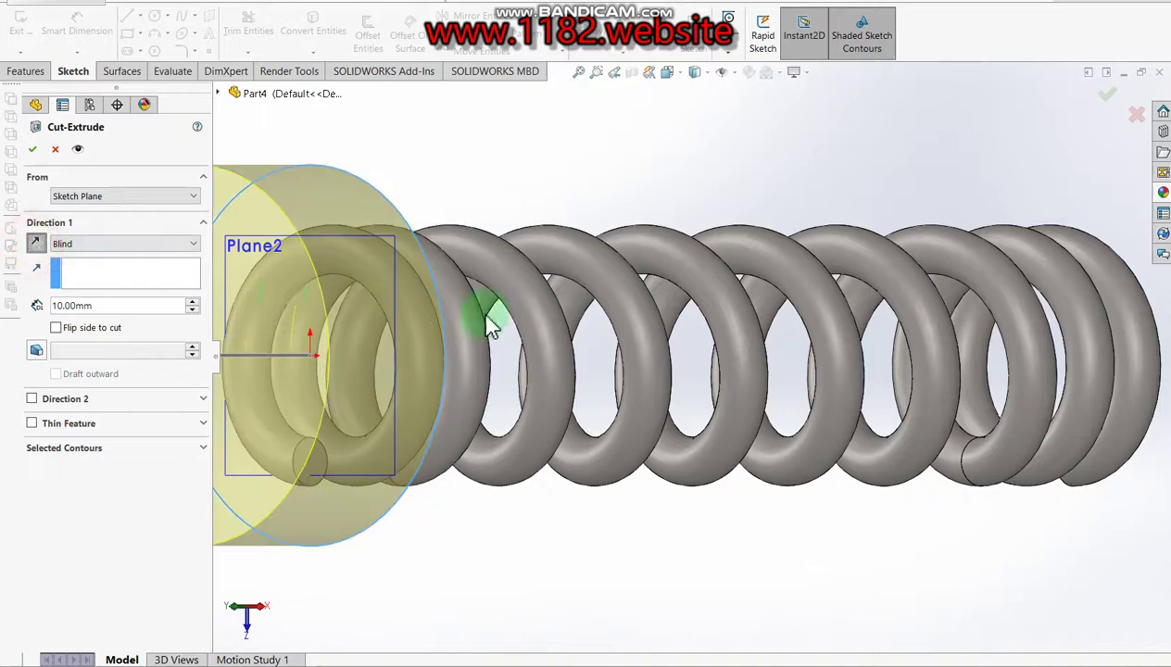
scroll(489, 327, up, 3)
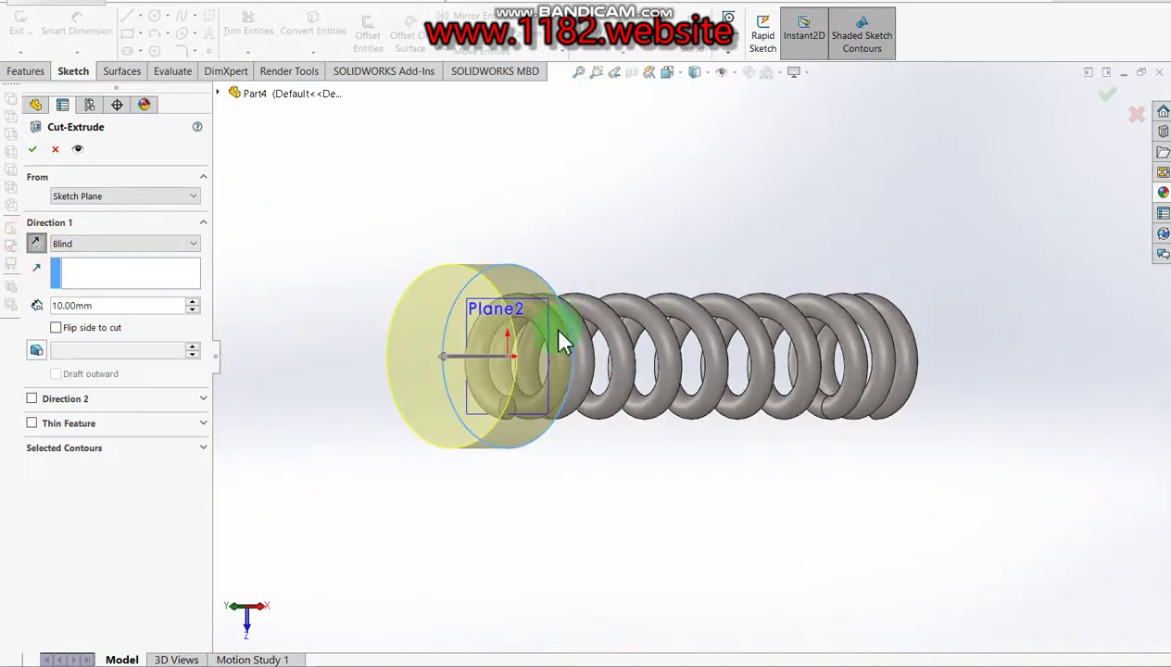
click(30, 150)
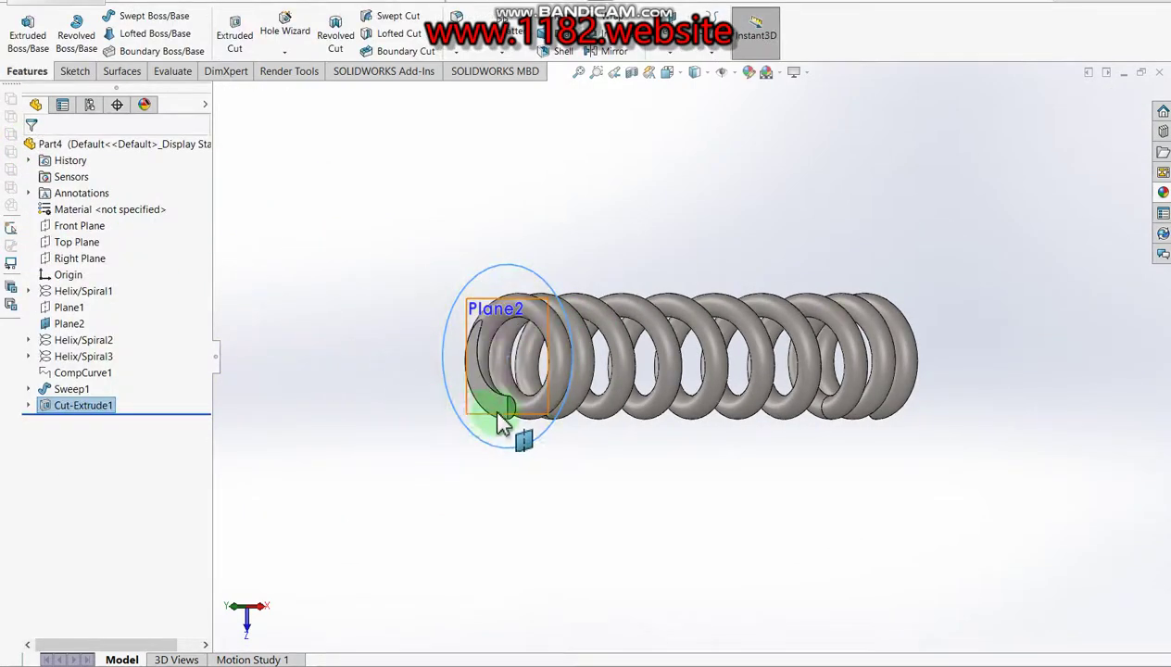
scroll(548, 319, down, 2)
click(648, 165)
scroll(639, 223, up, 2)
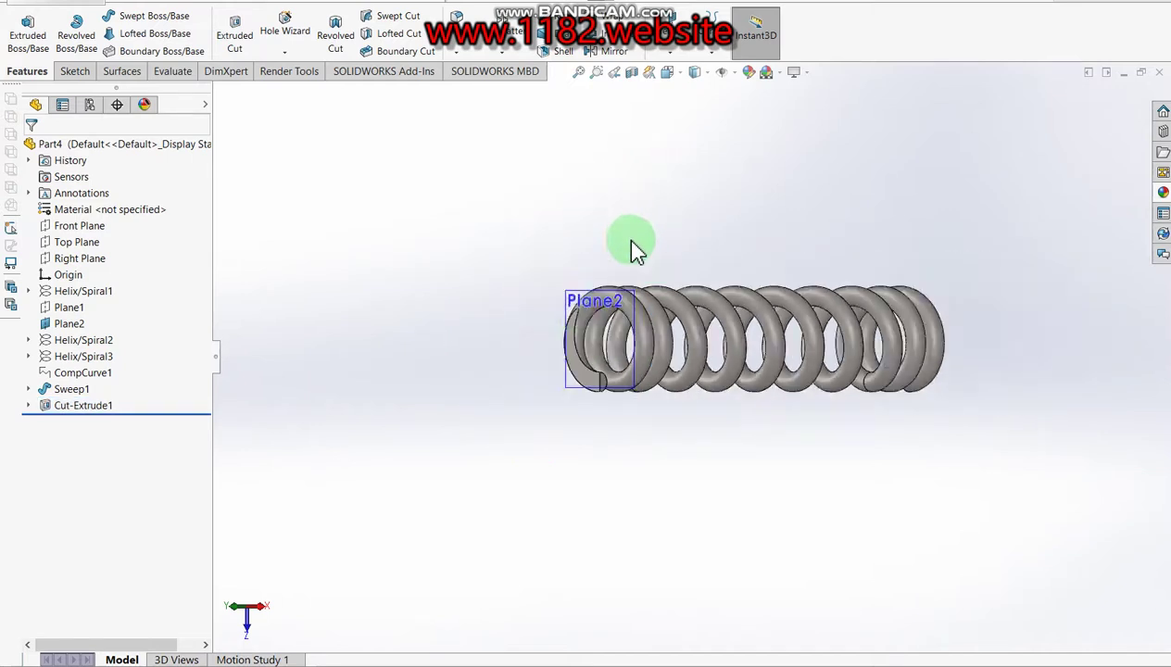
Create Plane3 8.00 mm from Top Plane with flipped offset, and sketch on it
click(86, 244)
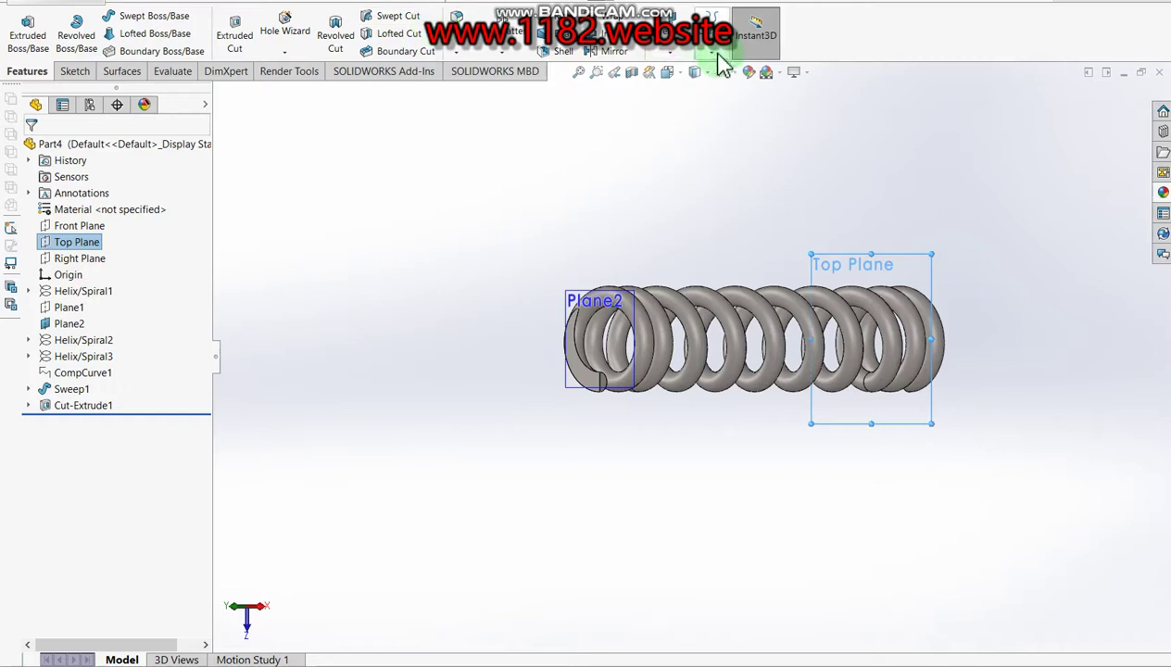
click(666, 73)
click(686, 71)
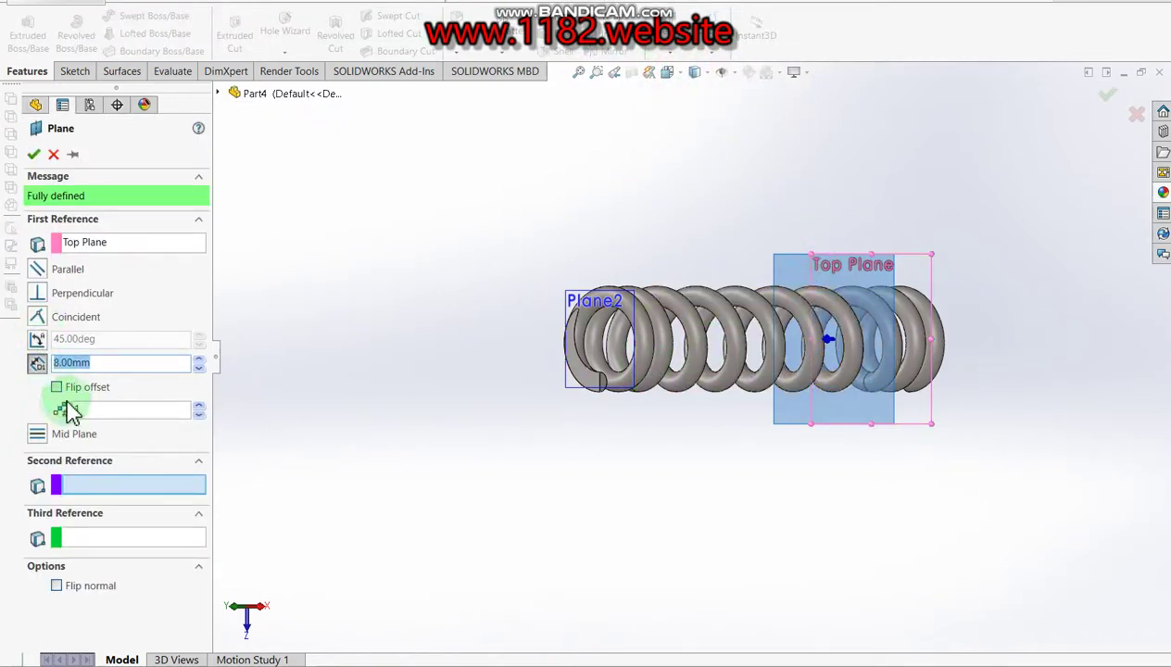
click(56, 388)
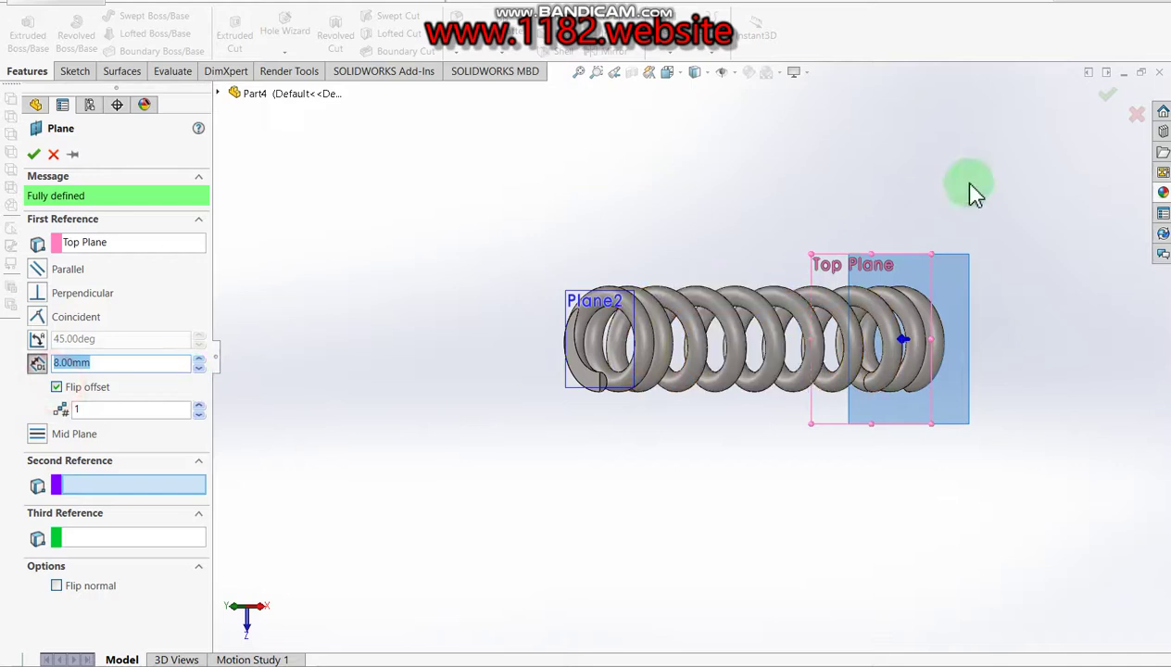
click(1107, 94)
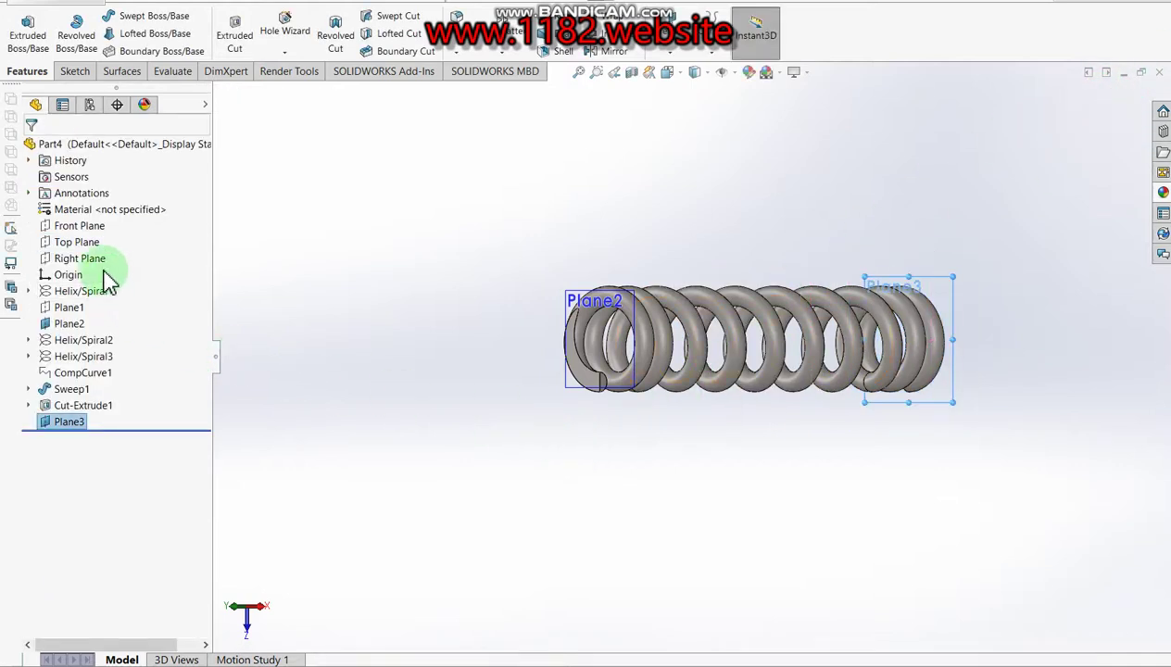
click(228, 33)
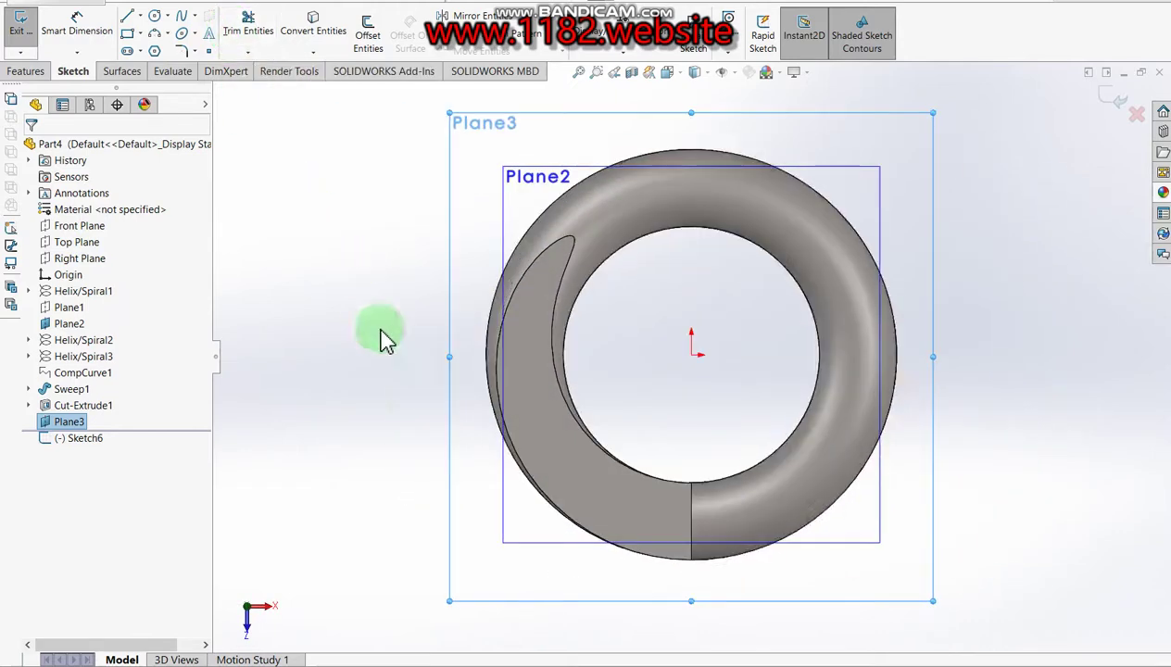
Extrude-cut a coil-enclosing circle on Plane3 to square off the spring's bottom end
click(155, 18)
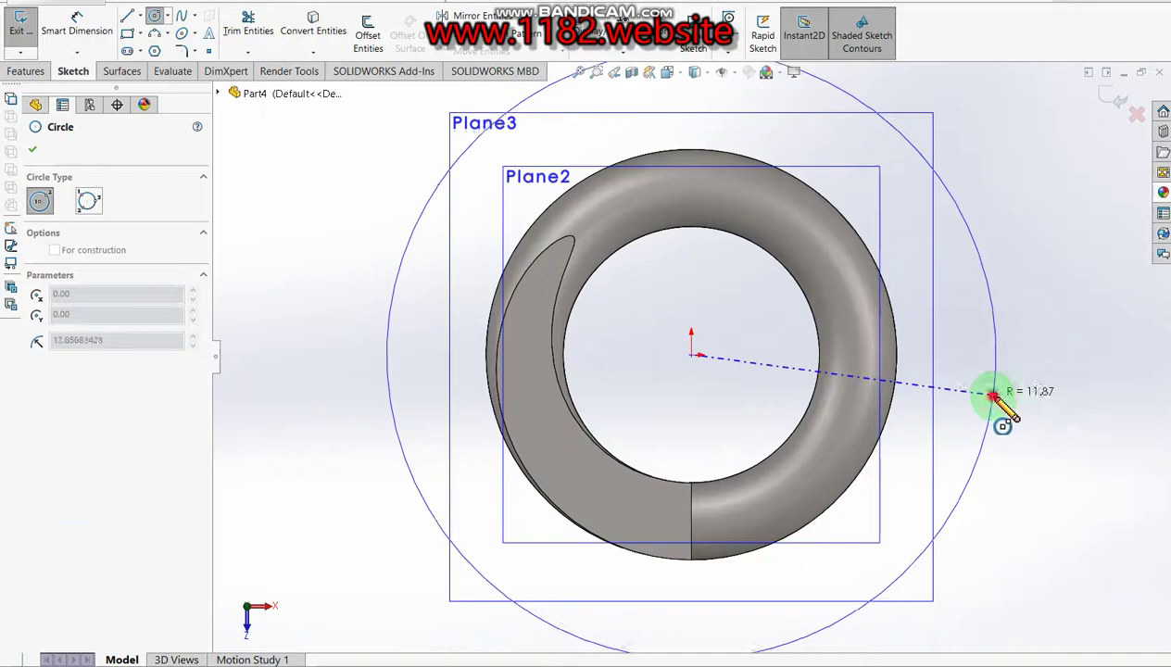
drag(691, 355, 991, 394)
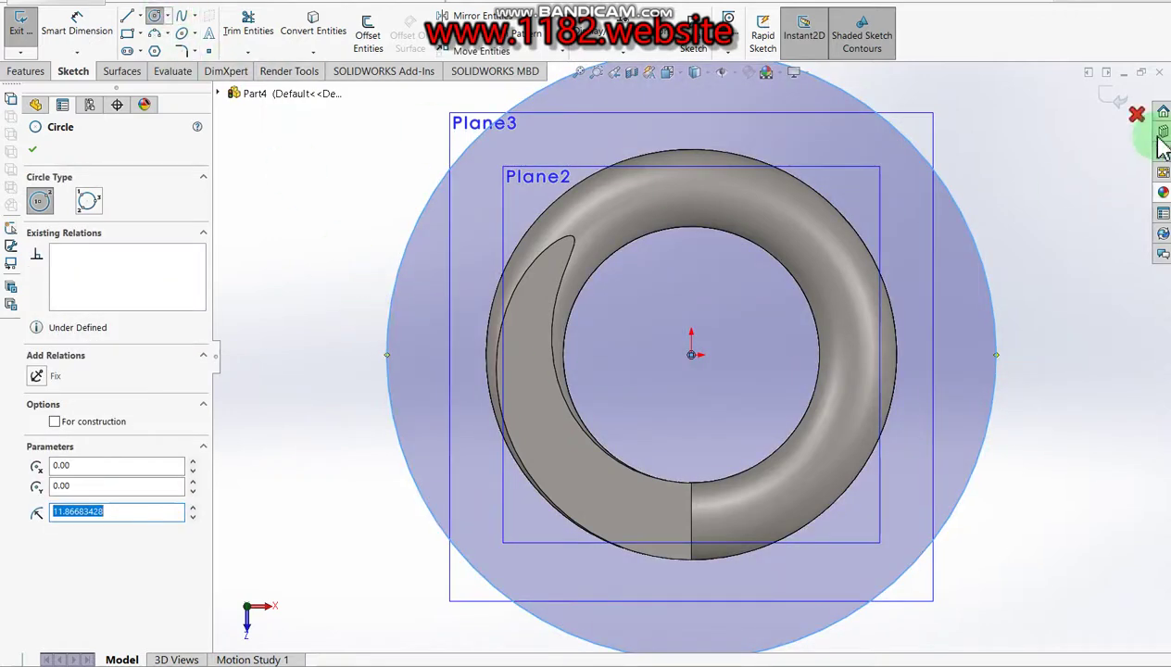
click(1114, 98)
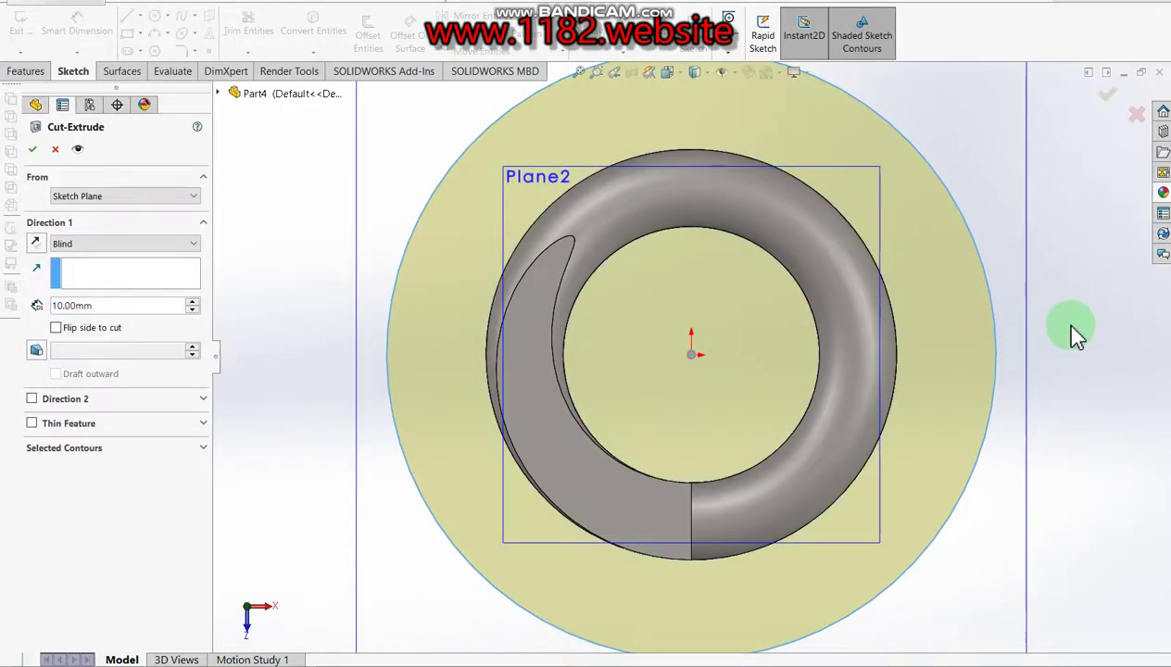
middle_drag(1074, 335, 1024, 375)
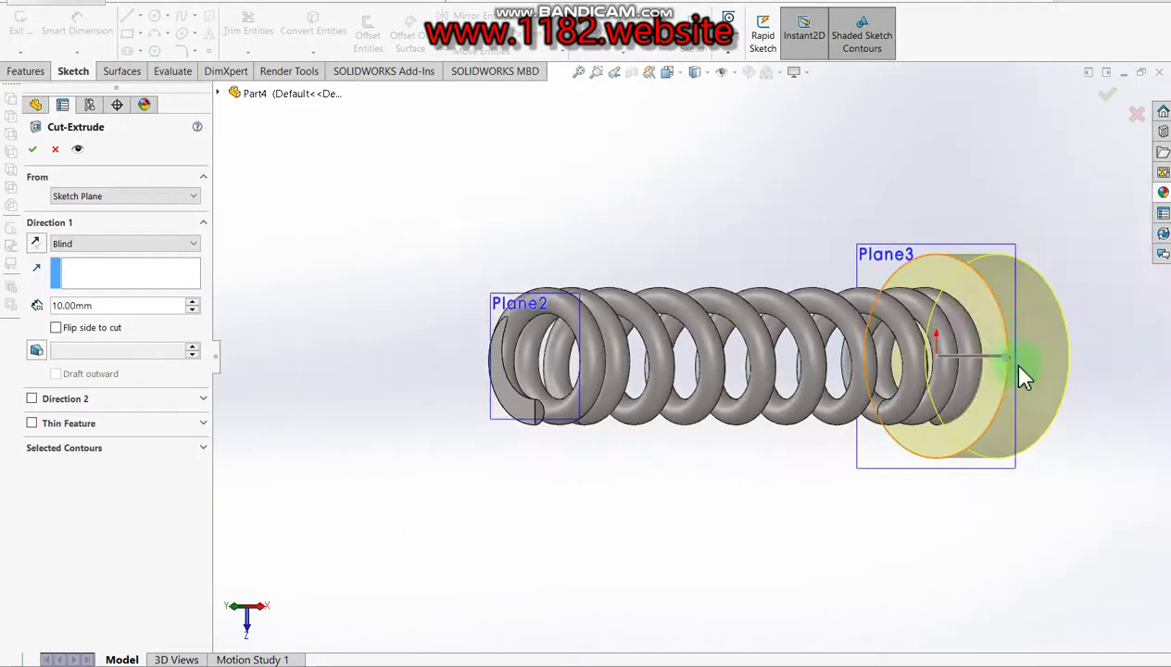
click(1105, 94)
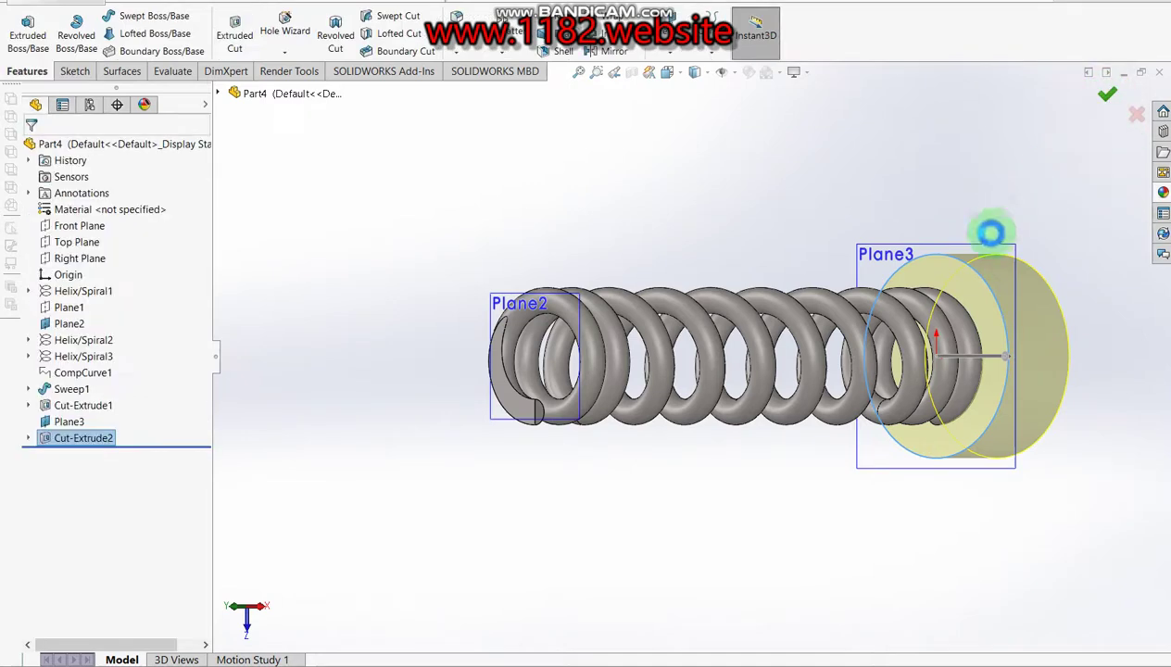
right_click(89, 422)
key(Escape)
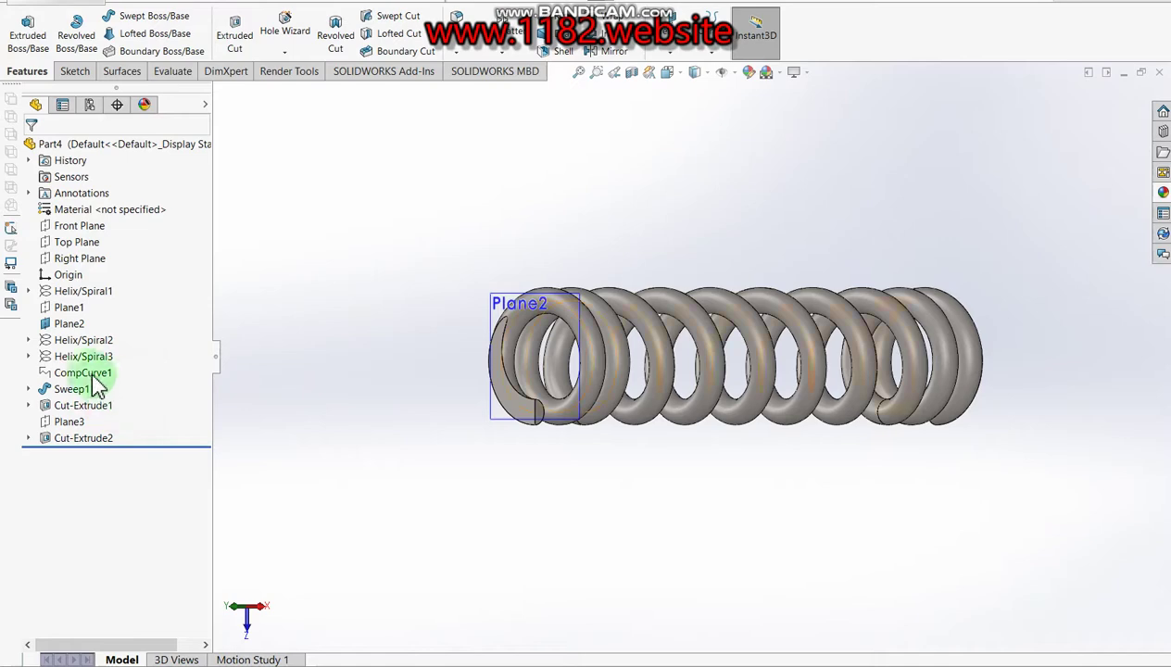
Hide Plane2 and orbit the spring to an upright diagonal 3D view
click(65, 324)
right_click(75, 324)
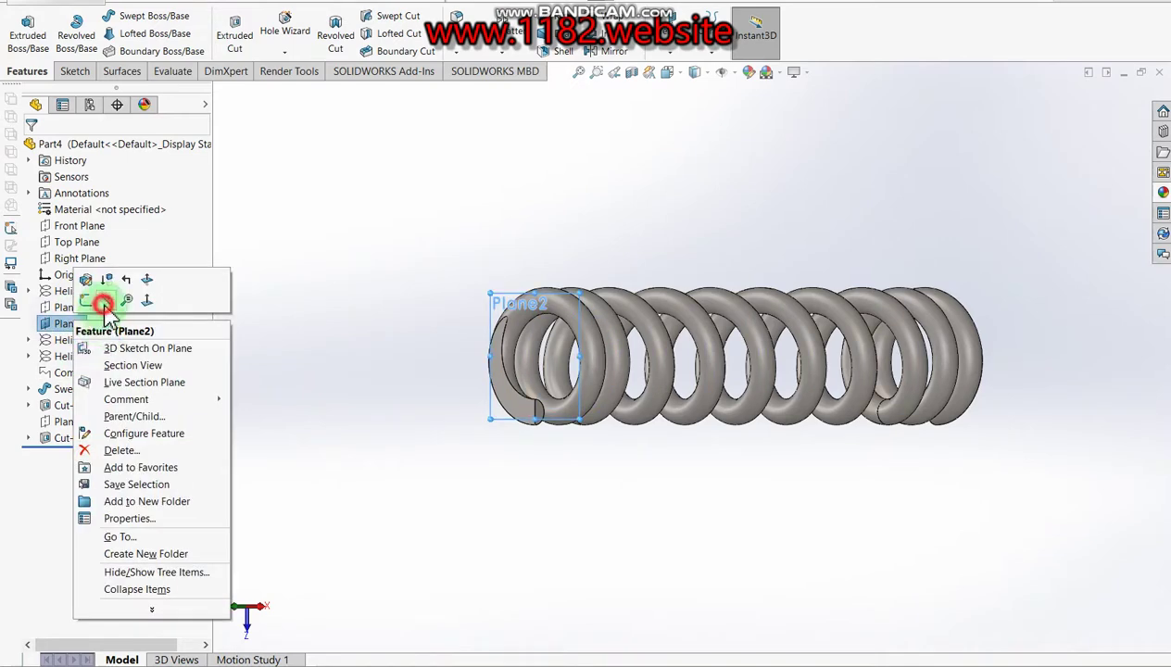
click(104, 304)
mouse_move(437, 473)
middle_down()
mouse_move(871, 551)
mouse_move(861, 607)
mouse_move(930, 583)
middle_up()
middle_drag(903, 515, 860, 502)
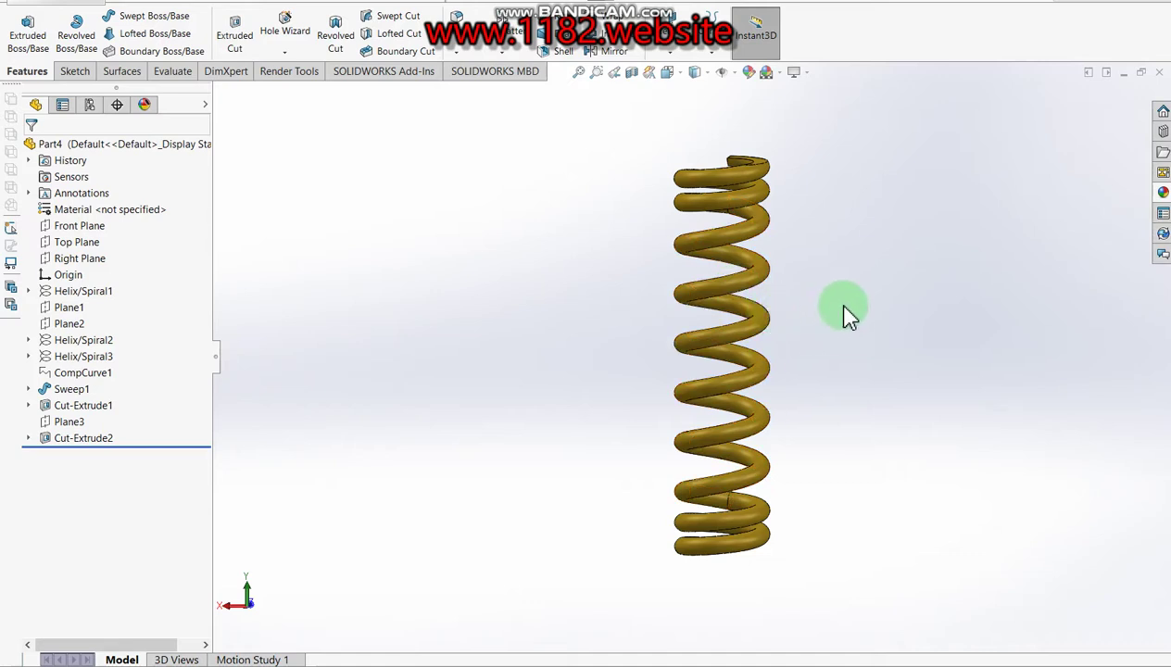
Drag the gold appearance onto the spring's coils and adjust the view
mouse_move(843, 309)
mouse_down()
mouse_move(698, 561)
mouse_move(713, 549)
mouse_up()
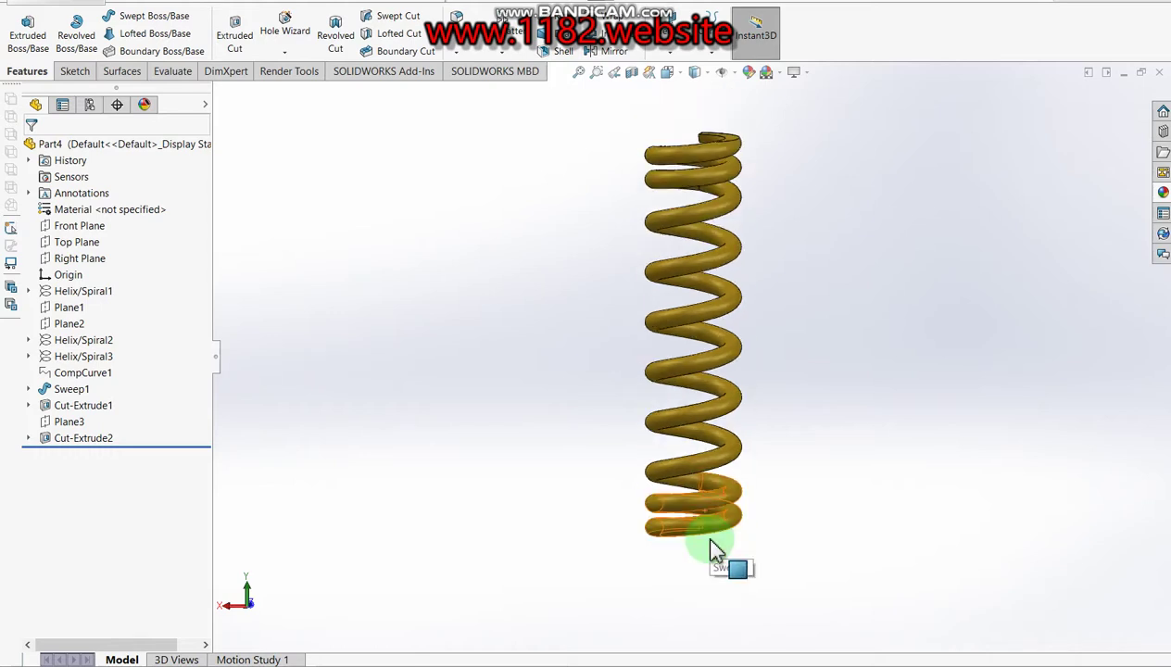
drag(713, 549, 690, 554)
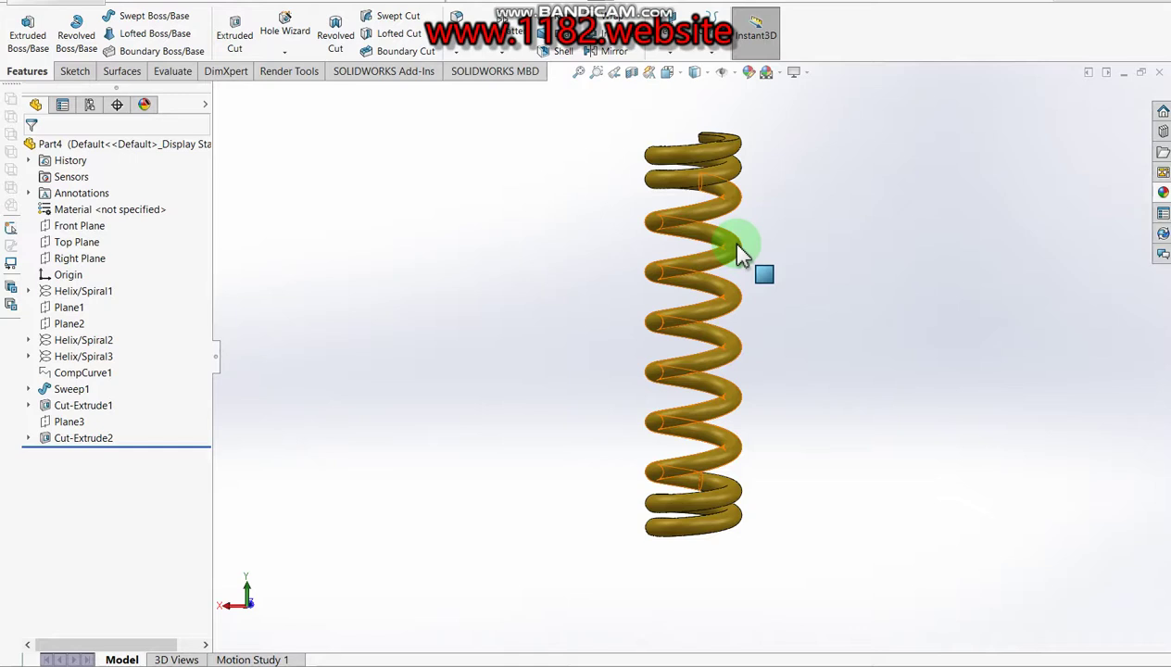
scroll(736, 249, down, 2)
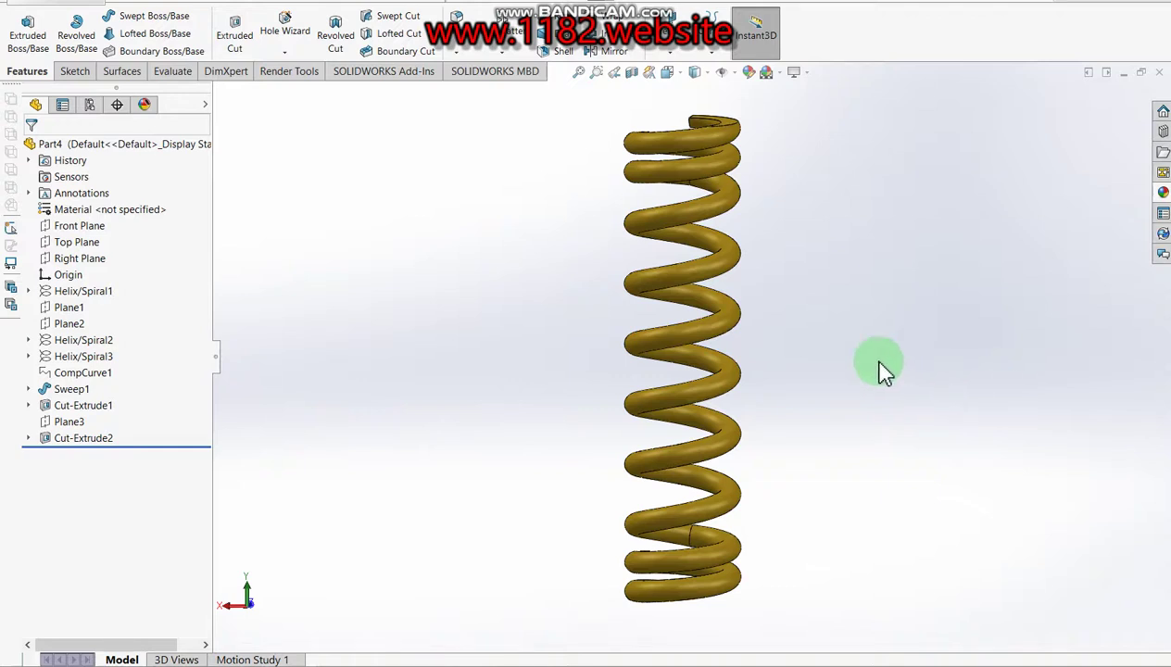
click(1052, 174)
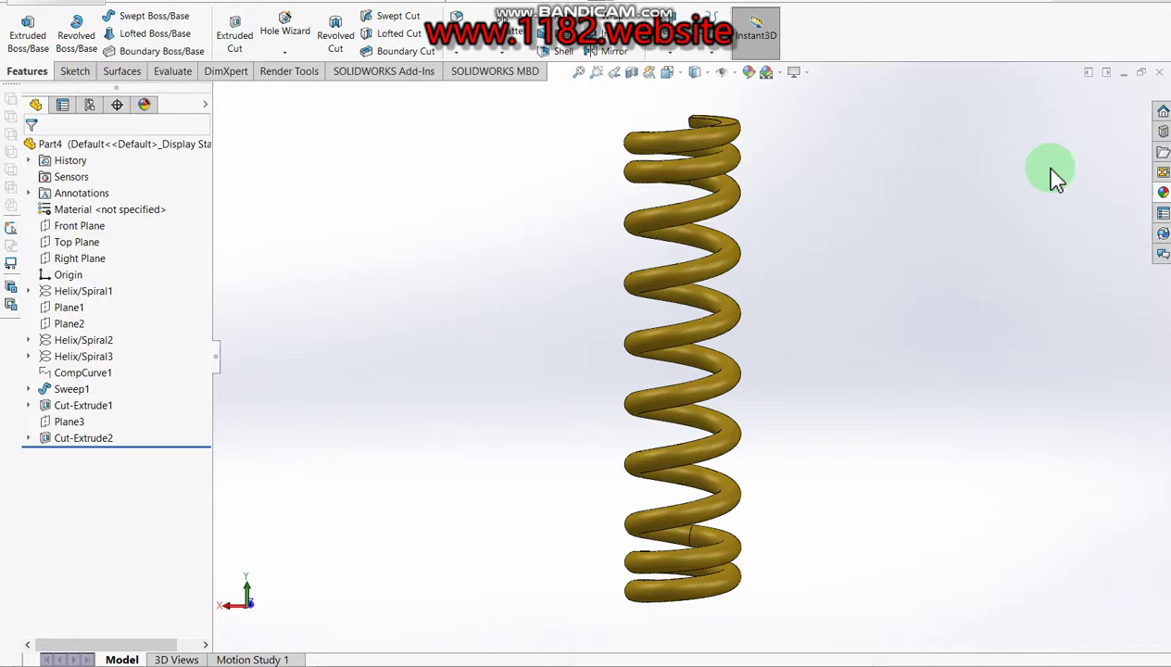
click(1160, 12)
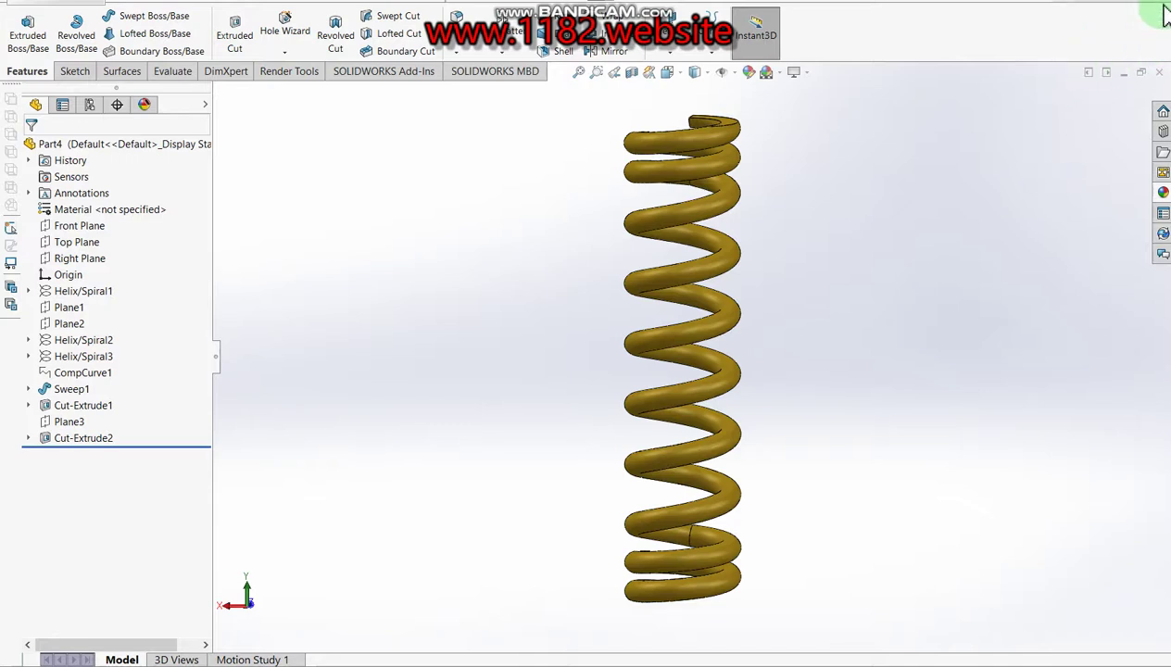